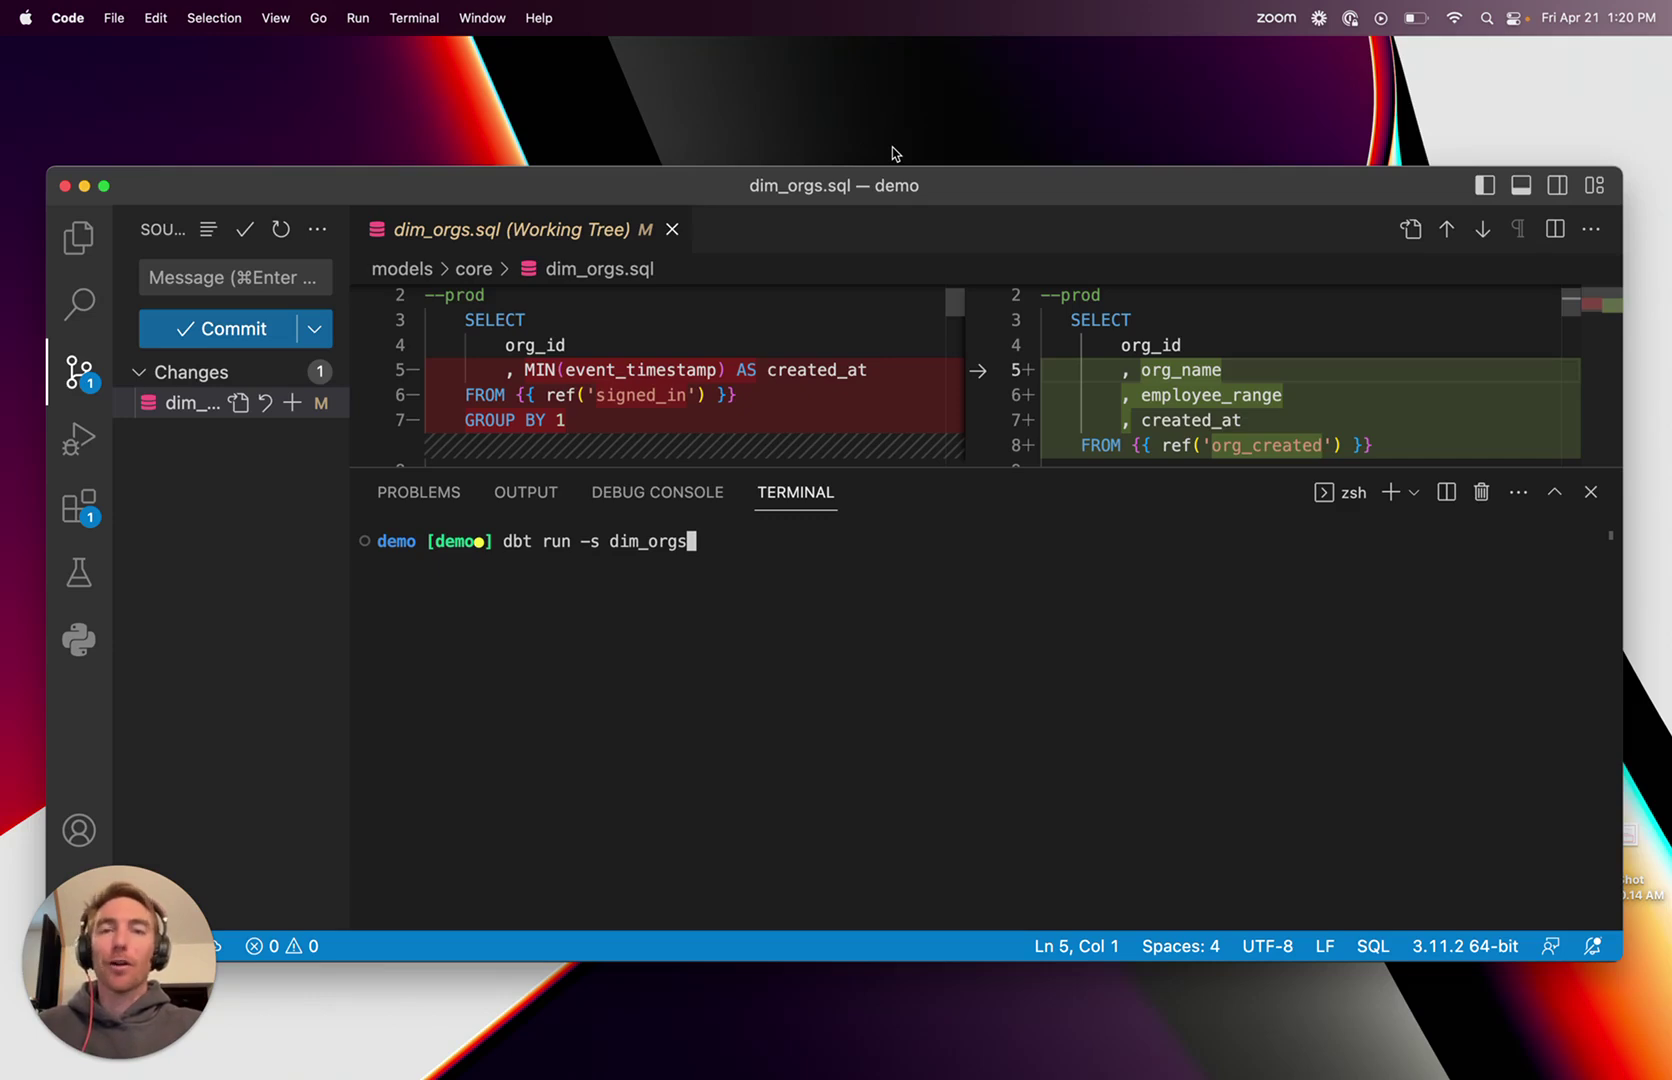
Step: Run the dim_orgs build chained with 'data-diff --dbt', reporting two added columns, 11 removed and 112 updated rows
{"action": "left_click_drag", "start_coordinate": [503, 540], "coordinate": [571, 537]}
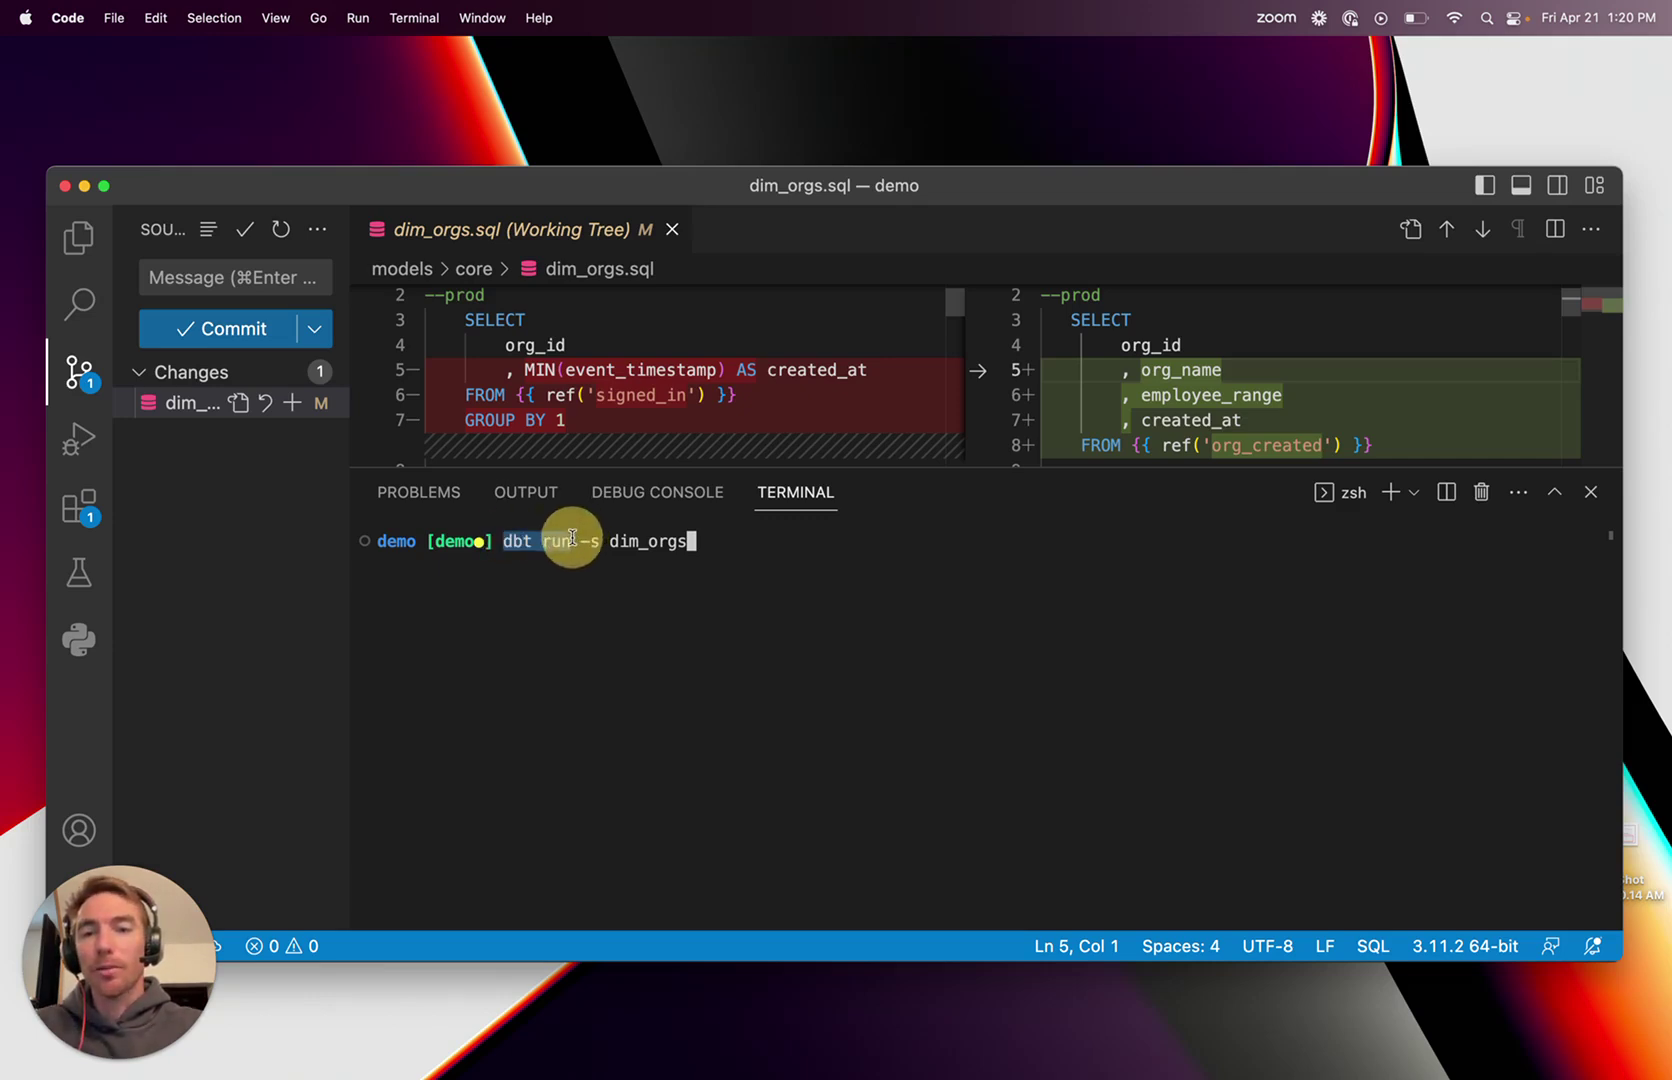
{"action": "left_click", "coordinate": [720, 549]}
{"action": "type", "text": "&& data-diff --dbt"}
{"action": "key", "text": "Return"}
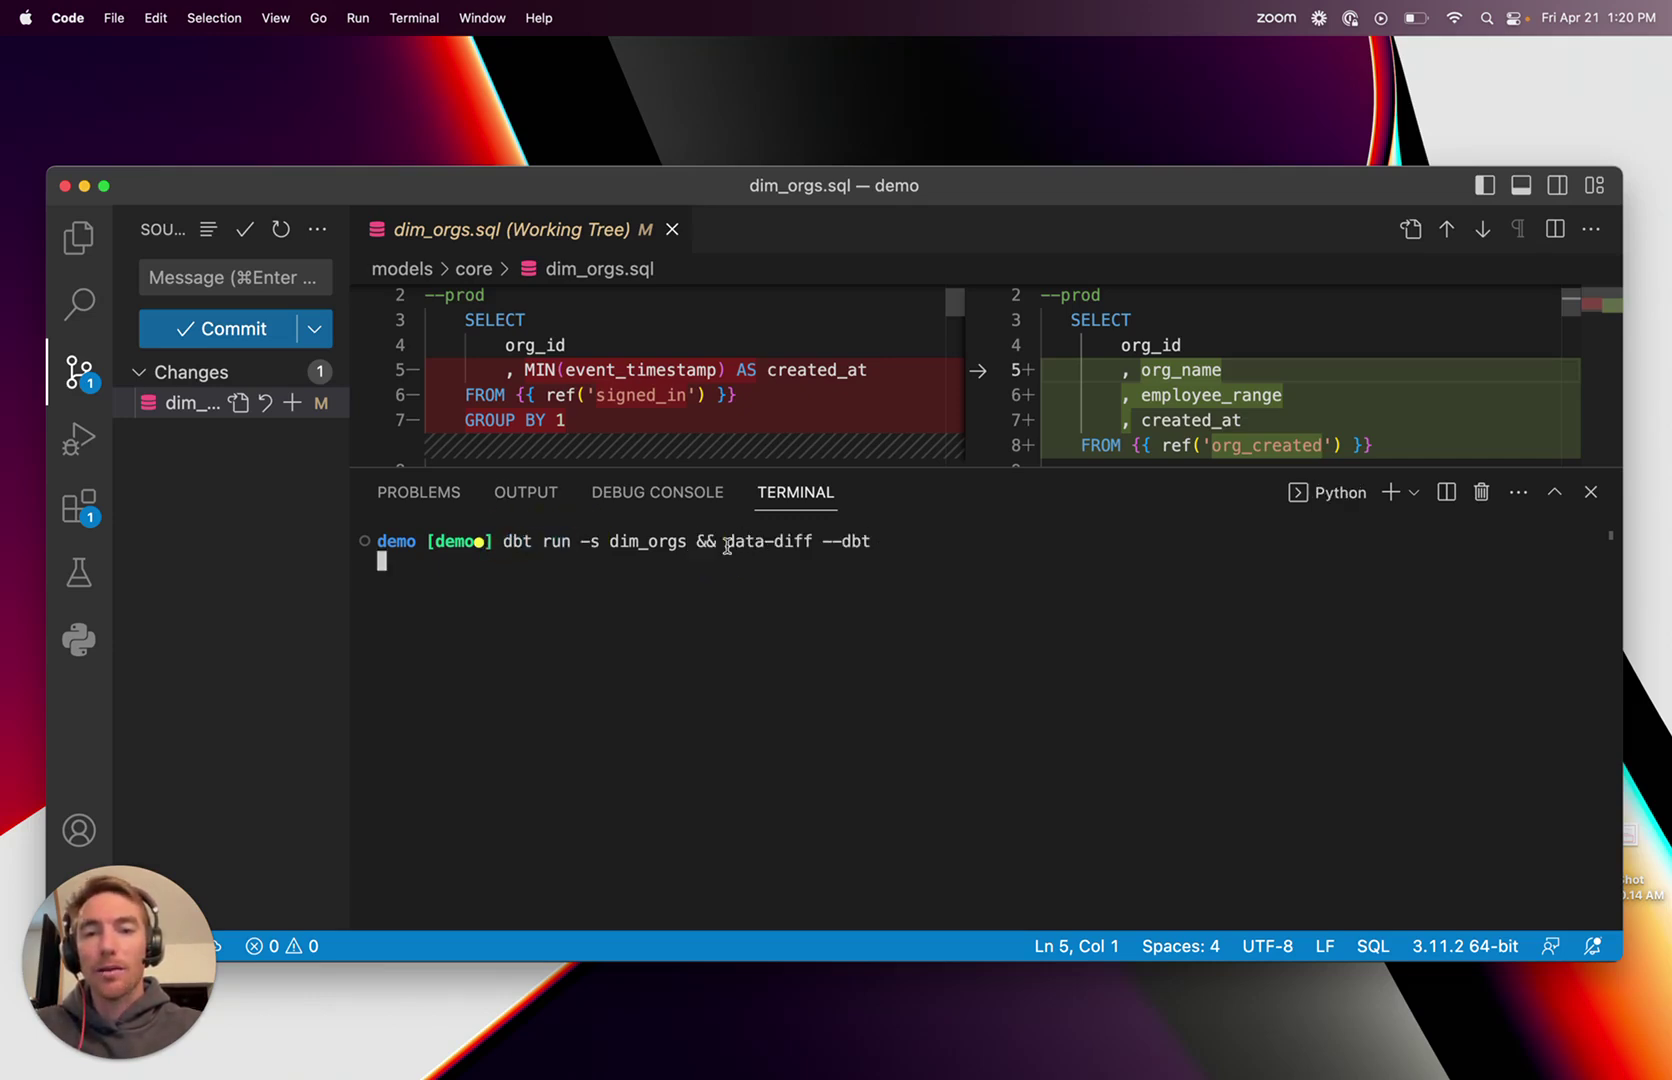
{"action": "left_click_drag", "start_coordinate": [726, 547], "coordinate": [891, 541]}
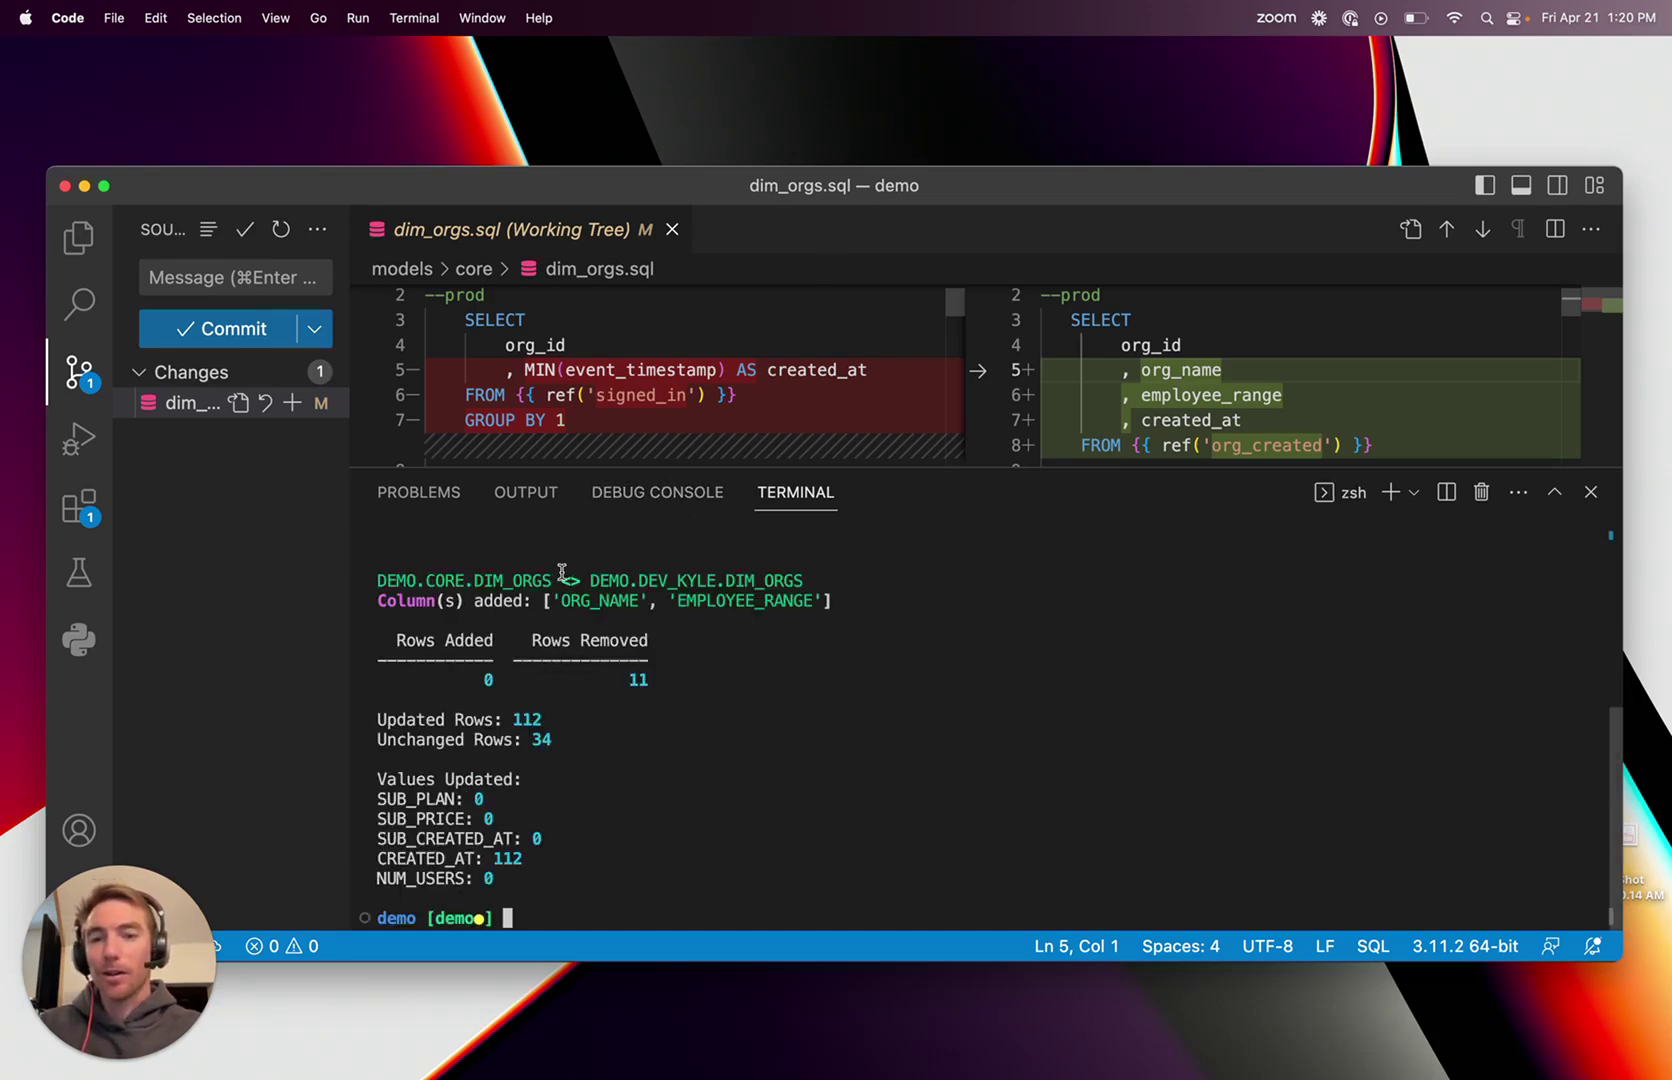
{"action": "triple_click", "coordinate": [562, 579]}
{"action": "double_click", "coordinate": [435, 579]}
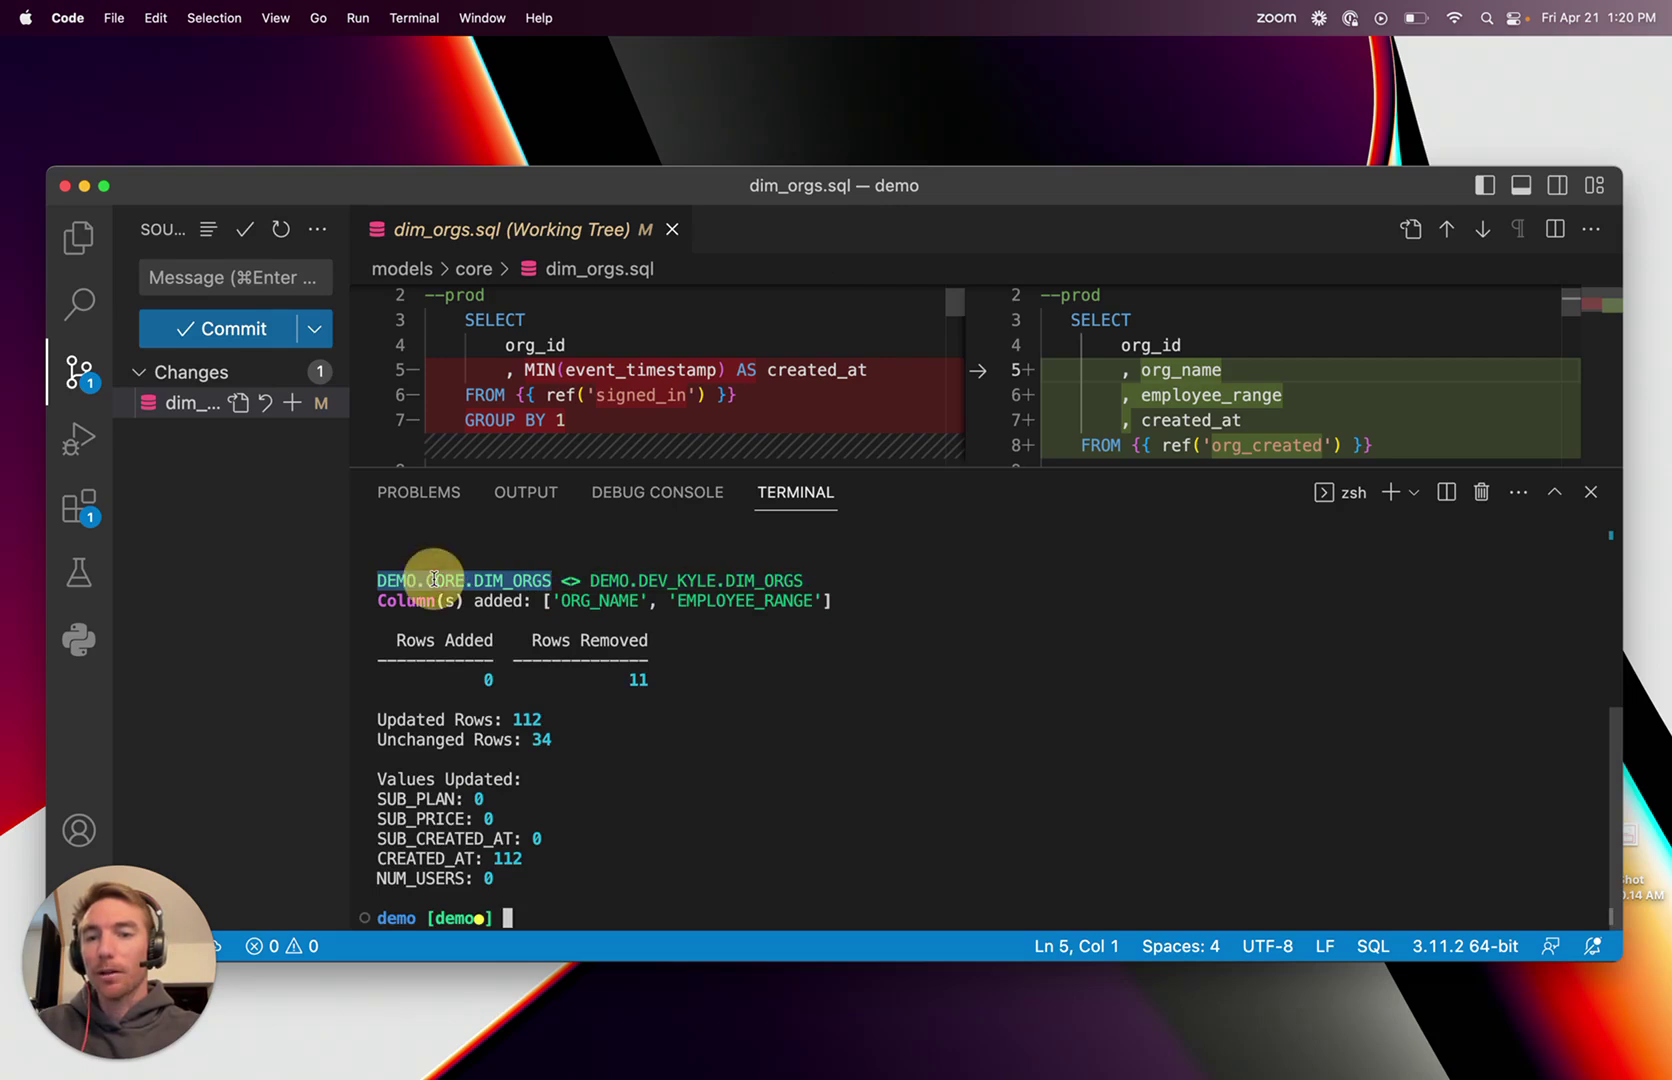
{"action": "double_click", "coordinate": [671, 579]}
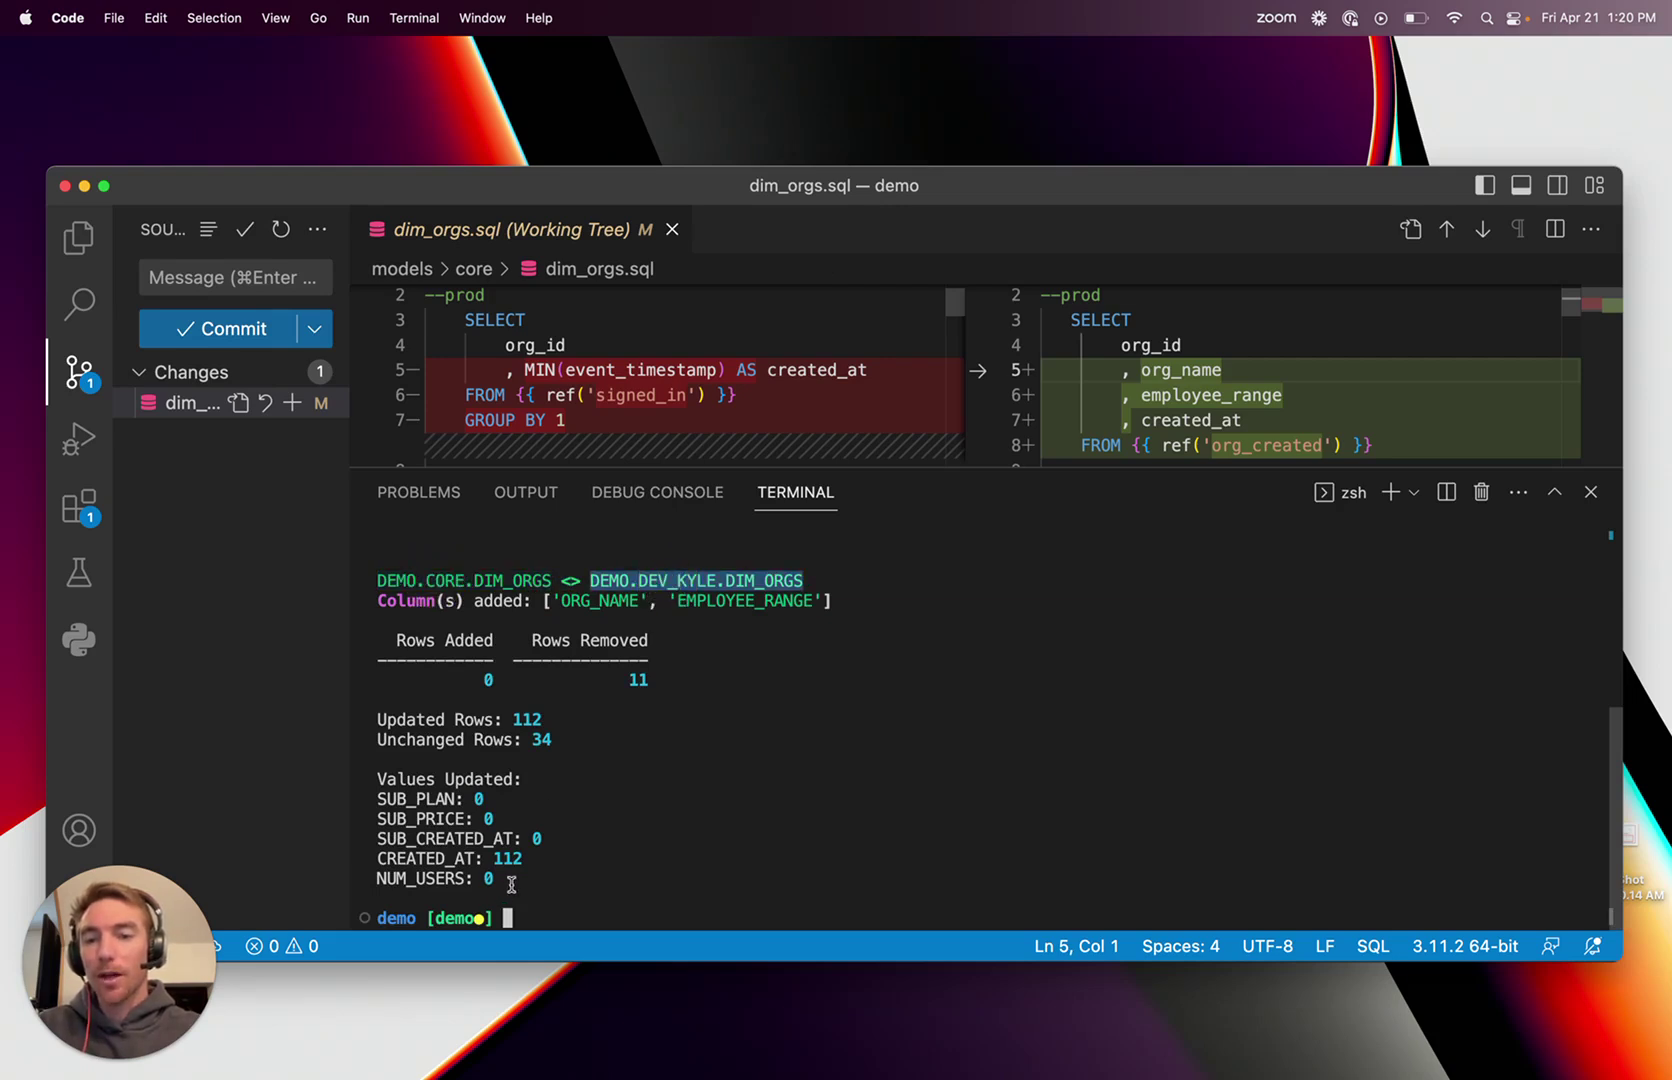
{"action": "left_click_drag", "start_coordinate": [511, 885], "coordinate": [355, 599]}
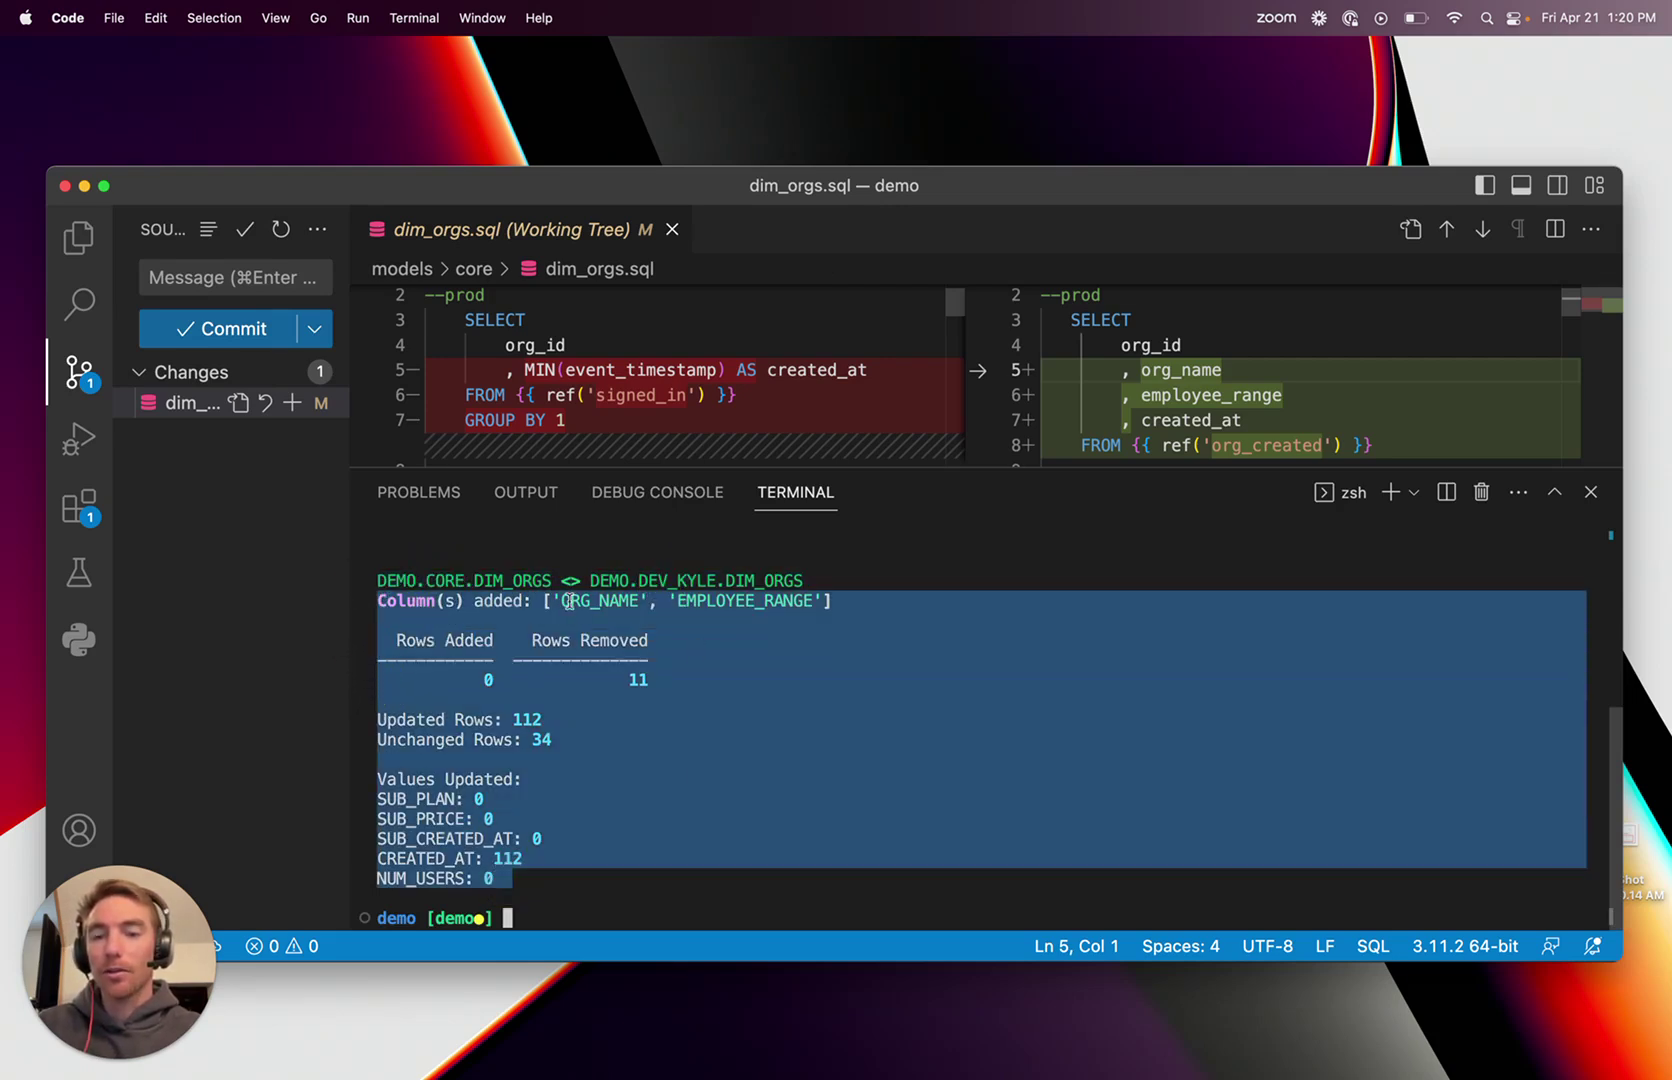
{"action": "triple_click", "coordinate": [507, 599]}
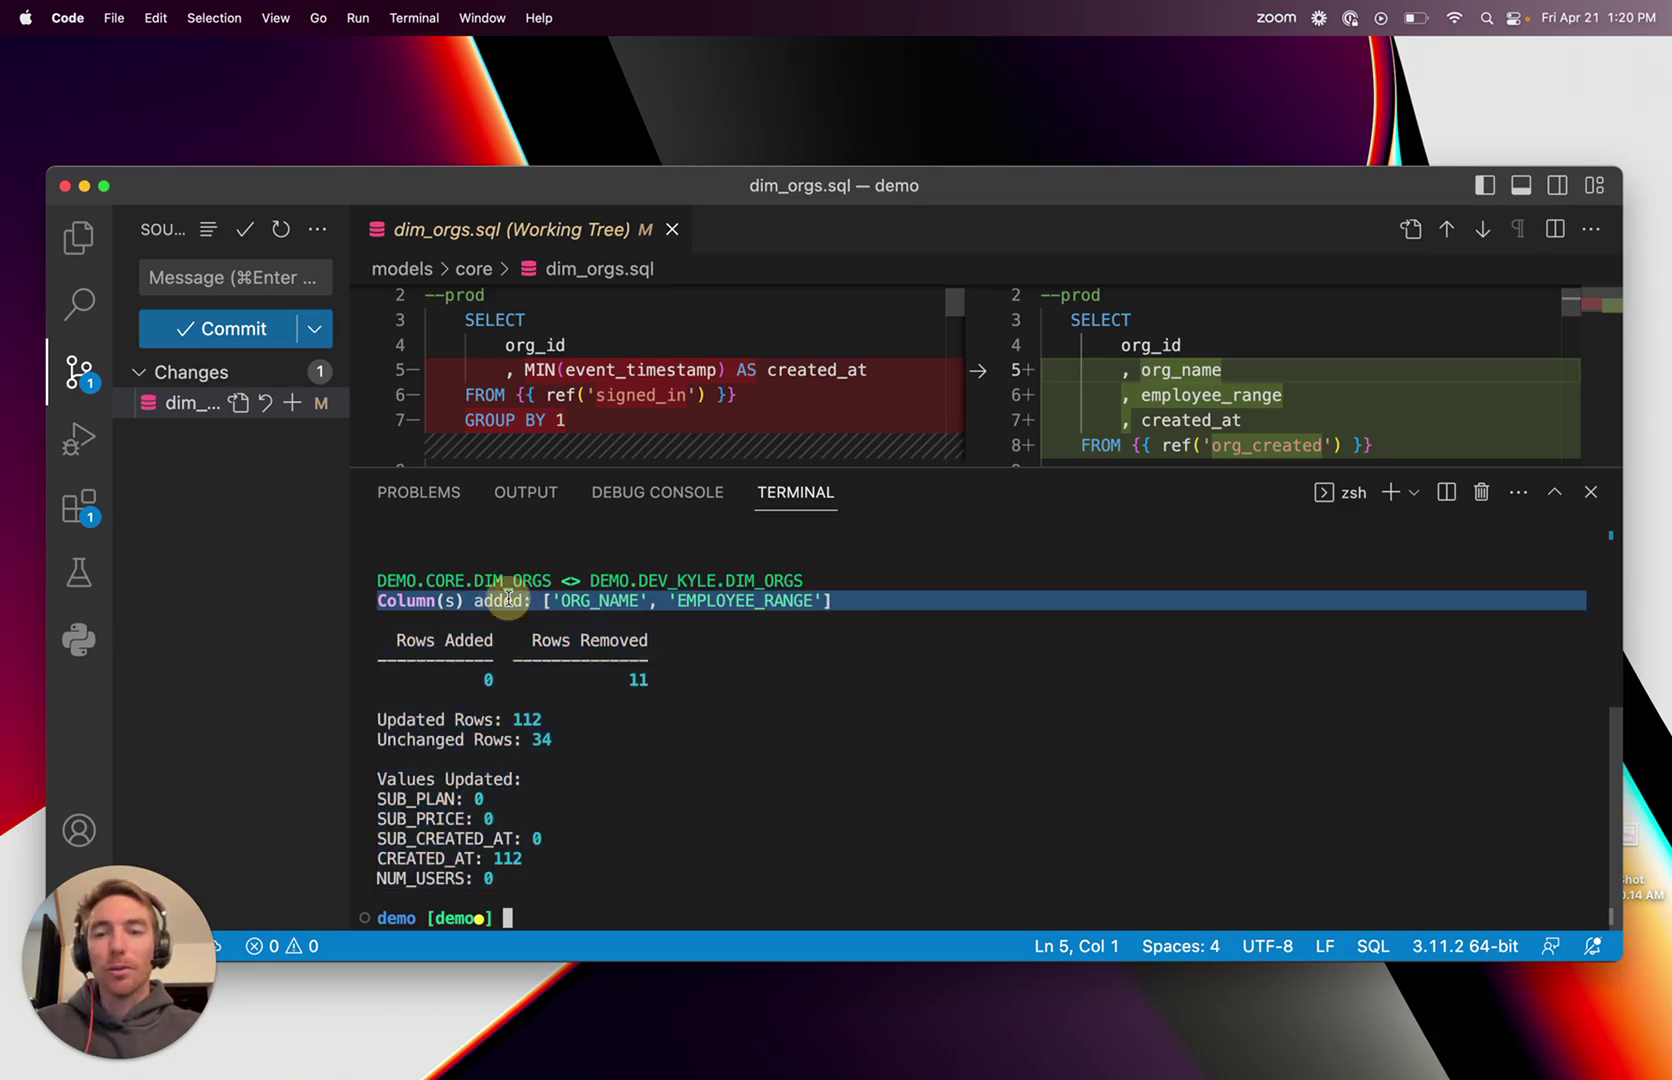
{"action": "left_click", "coordinate": [674, 677]}
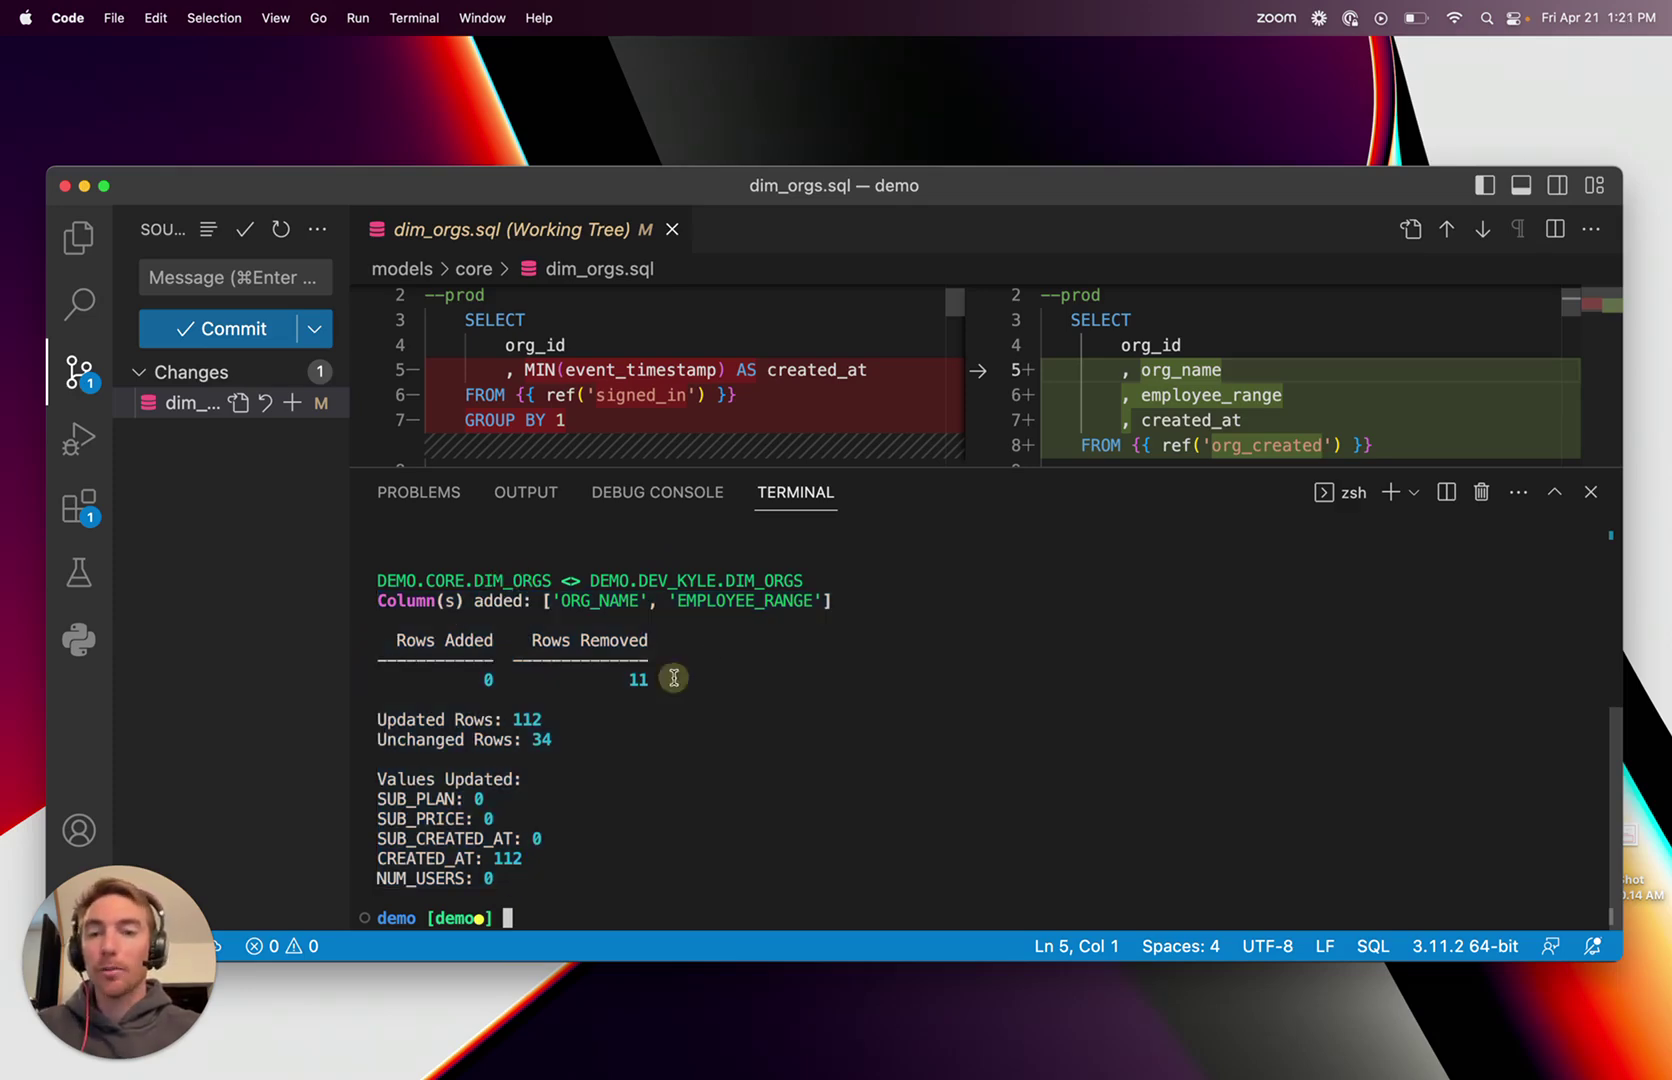
{"action": "left_click_drag", "start_coordinate": [674, 677], "coordinate": [336, 642]}
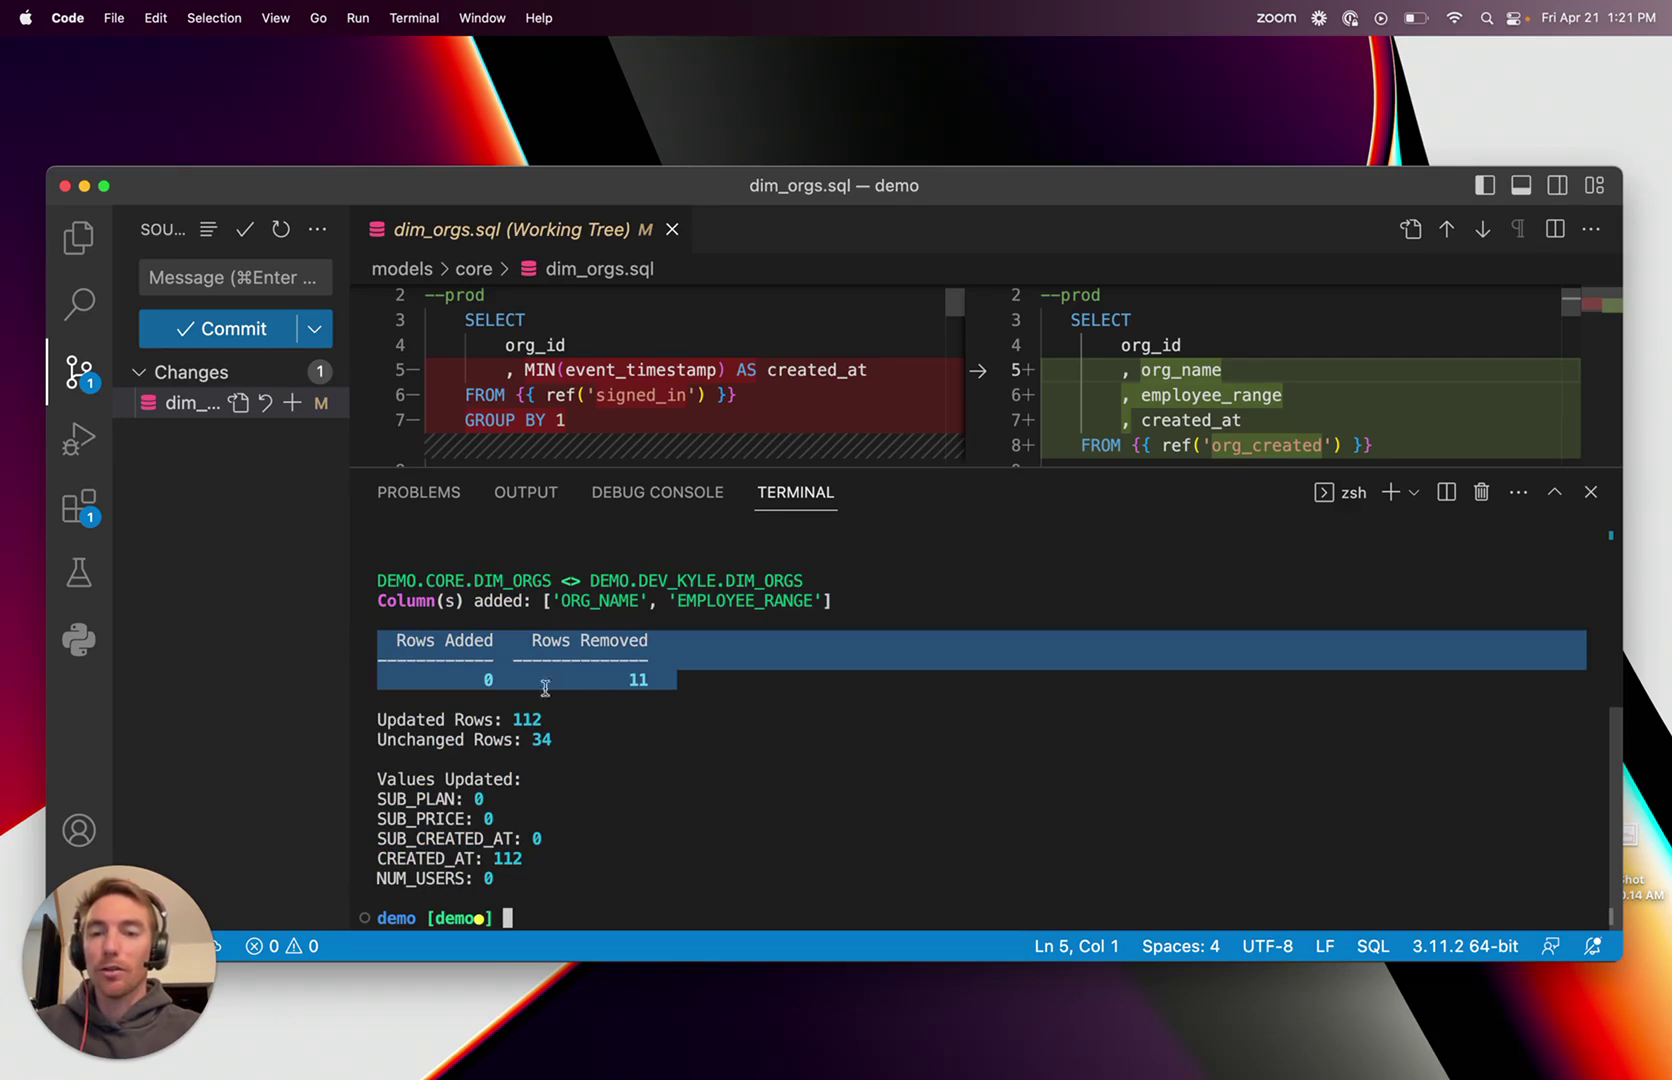
{"action": "left_click_drag", "start_coordinate": [526, 885], "coordinate": [334, 718]}
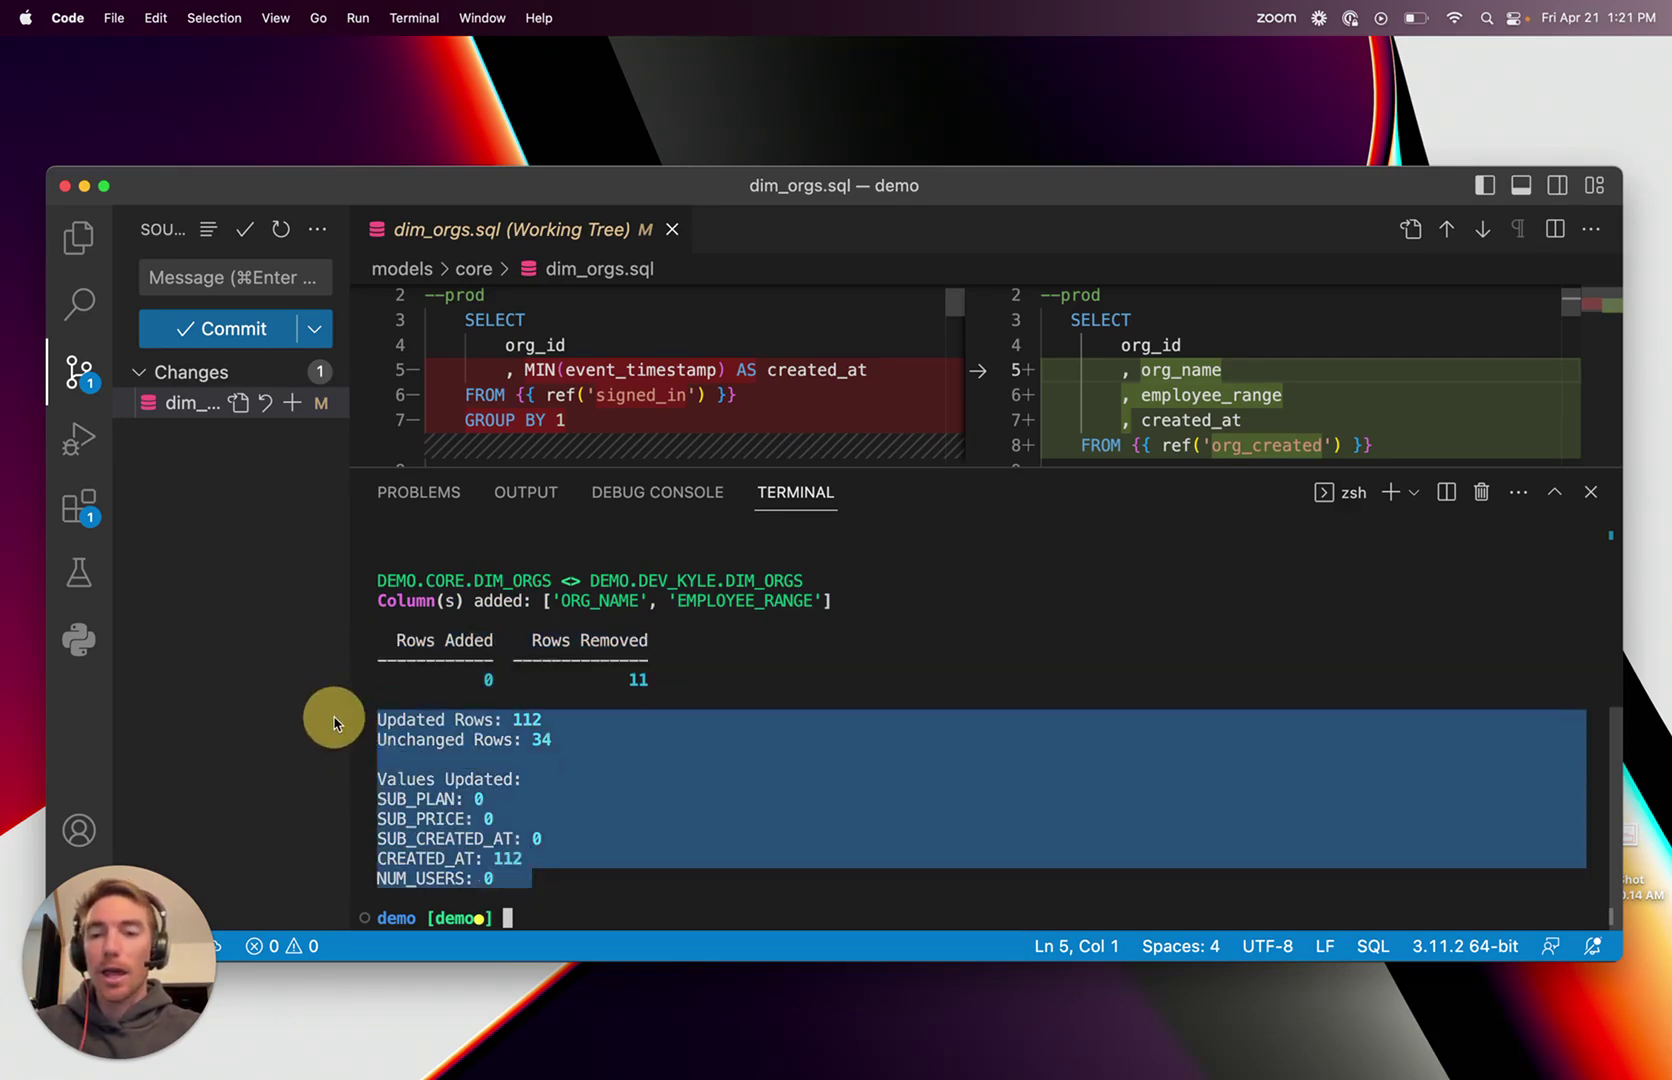
{"action": "triple_click", "coordinate": [439, 859]}
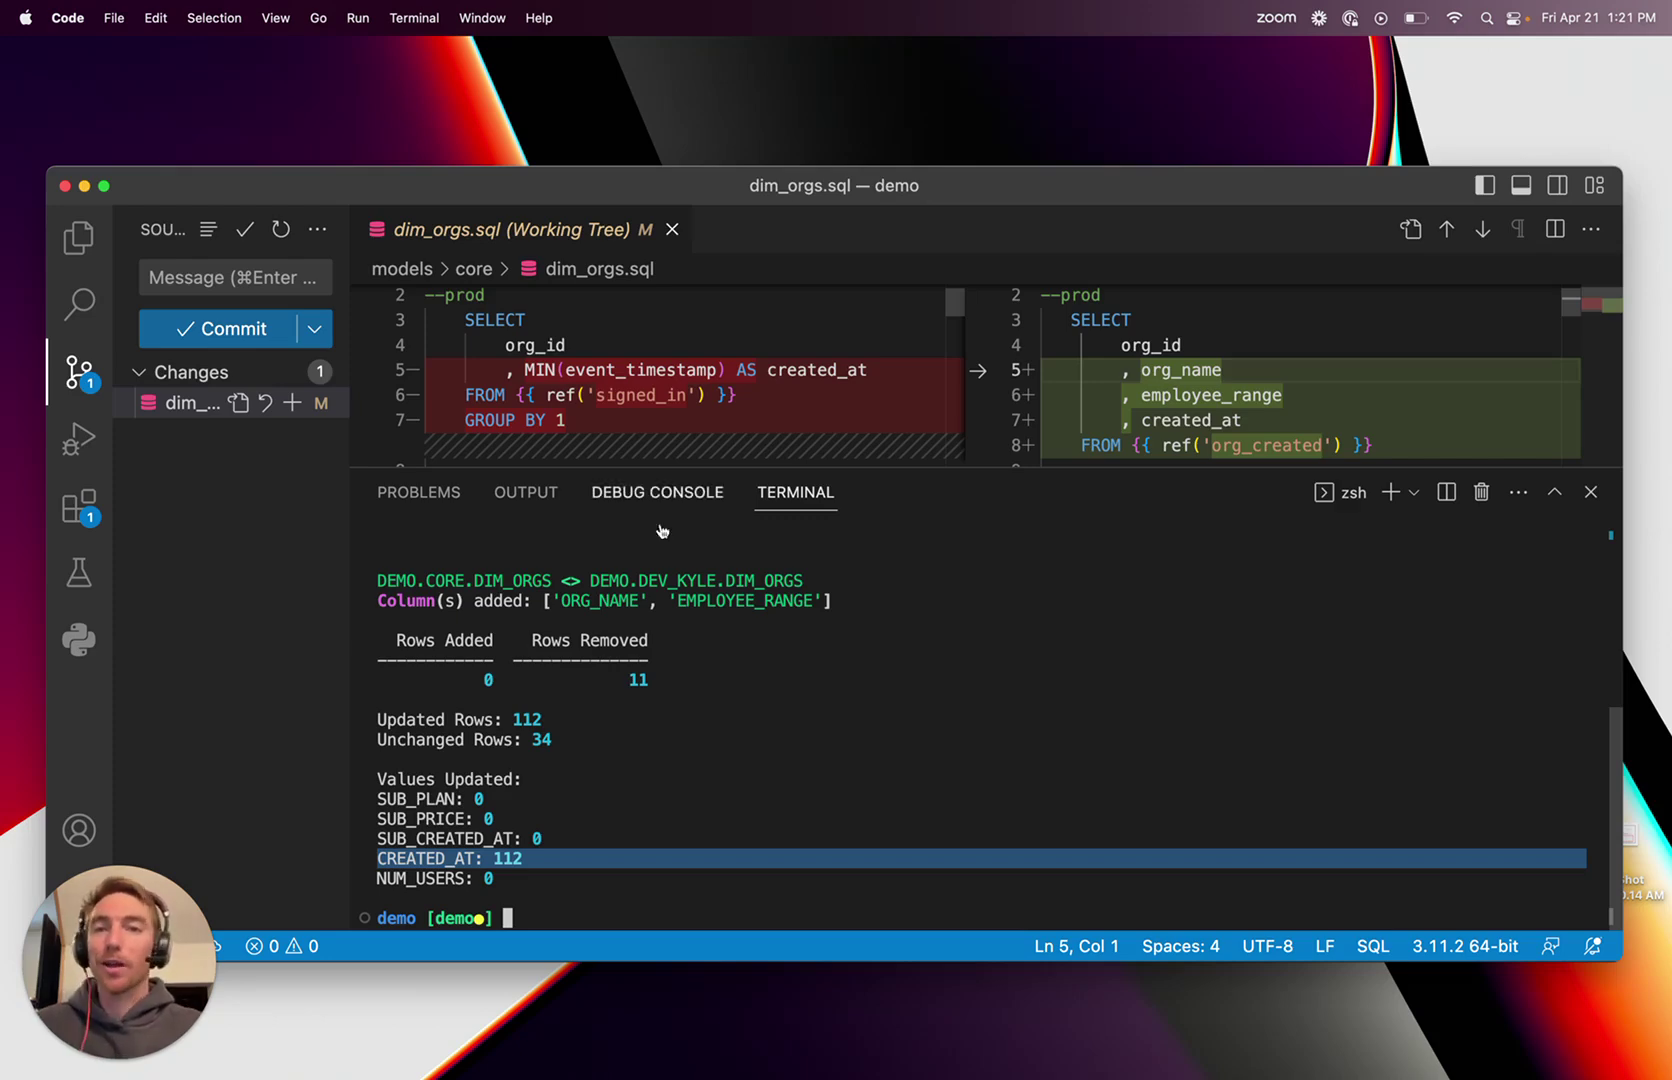
{"action": "left_click", "coordinate": [637, 677]}
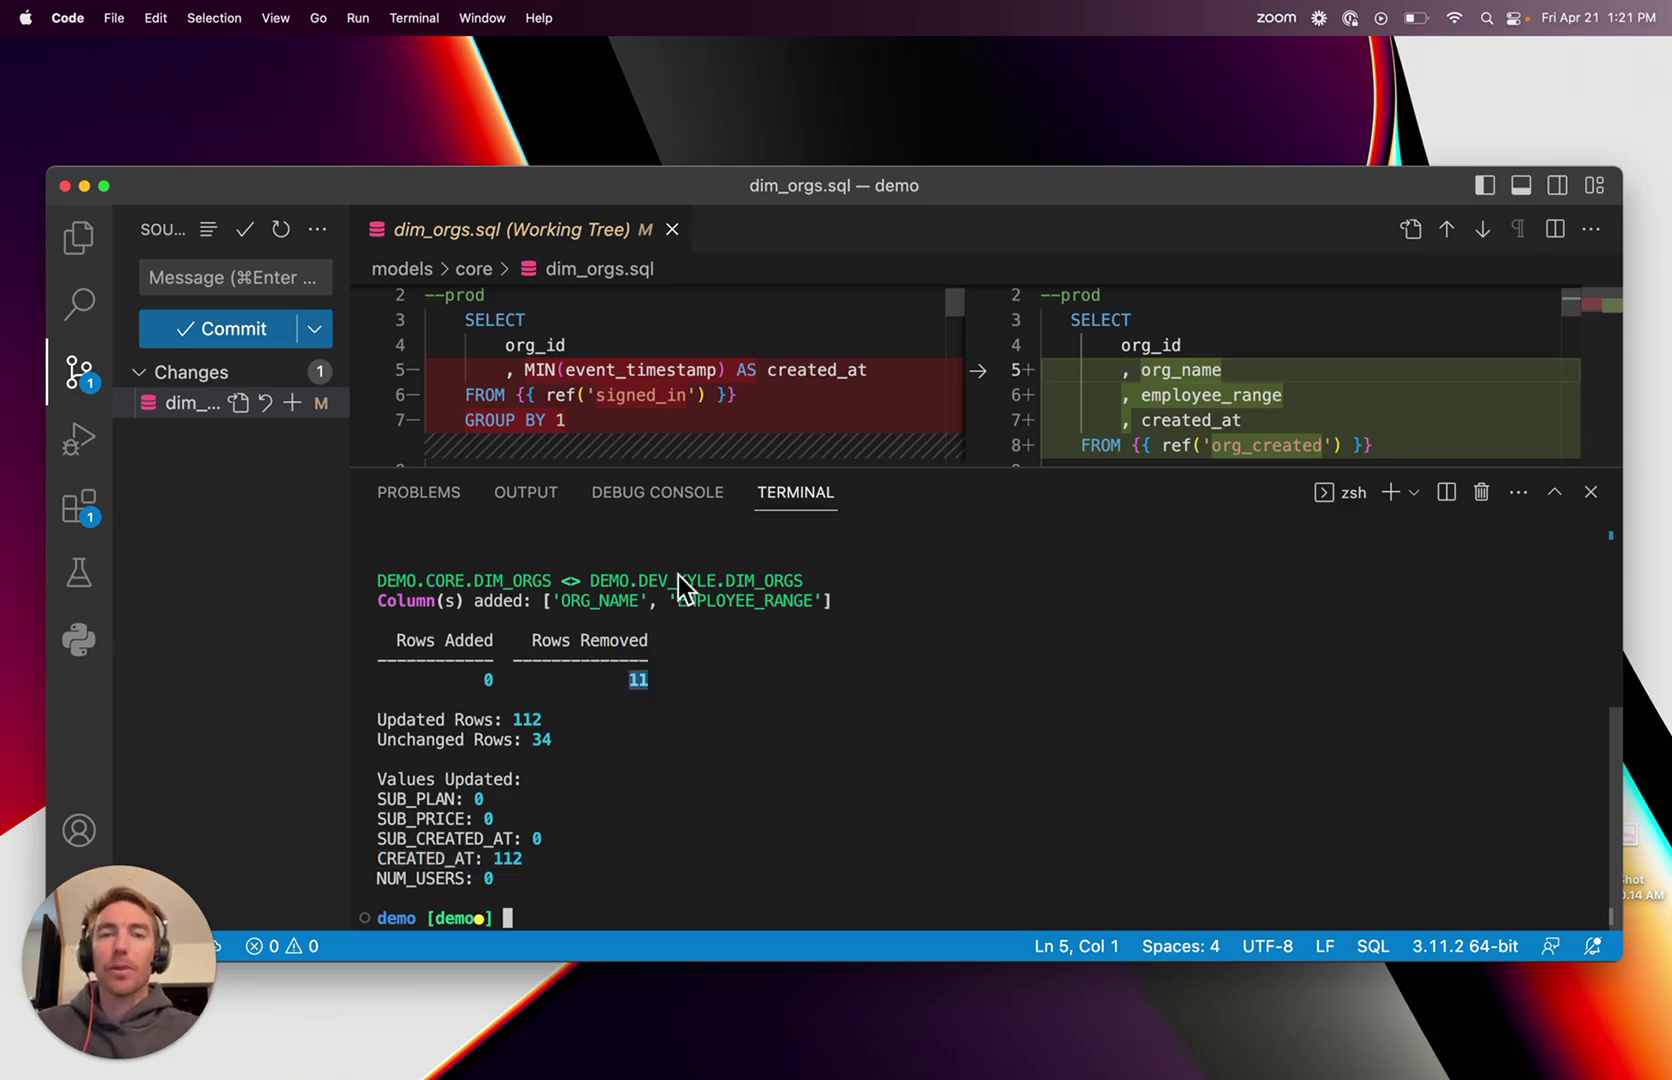
Step: Clear the terminal, rerun the recalled build-and-diff command with --cloud, and open the Datafold link
{"action": "left_click", "coordinate": [726, 829]}
{"action": "type", "text": "k"}
{"action": "key", "text": "BackSpace"}
{"action": "key", "text": "super+k"}
{"action": "key", "text": "Up"}
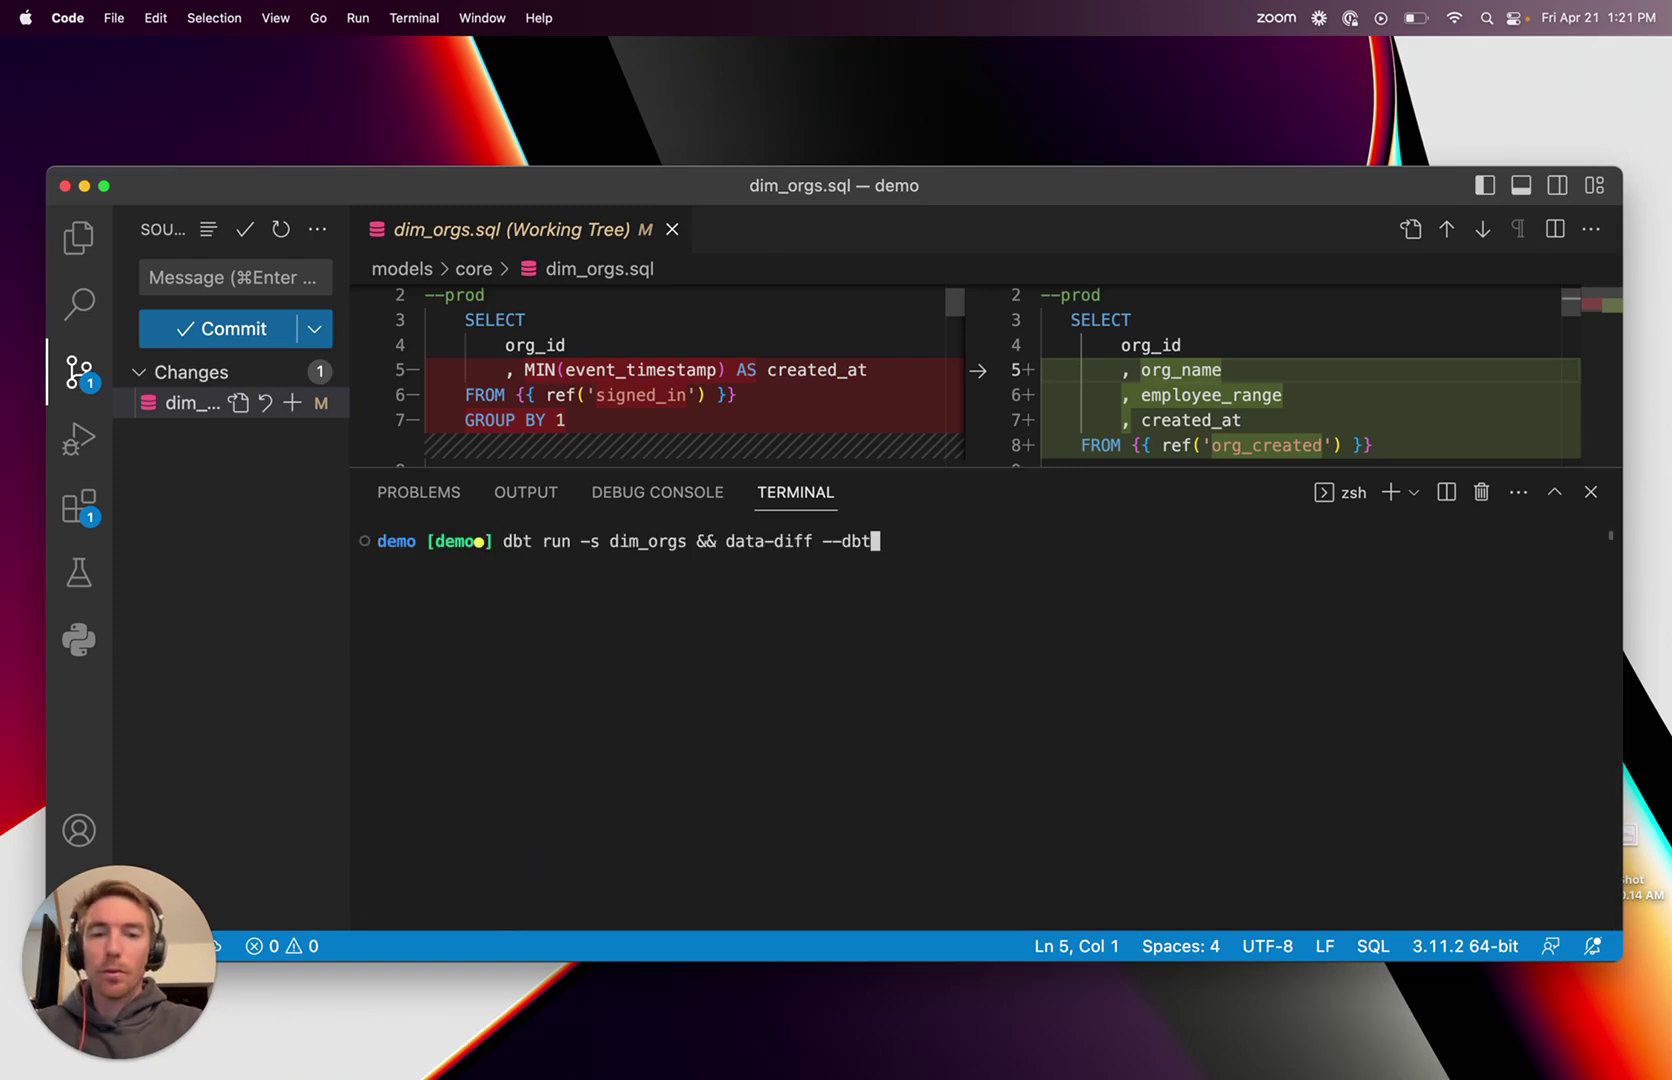
{"action": "type", "text": "--cloud"}
{"action": "key", "text": "Return"}
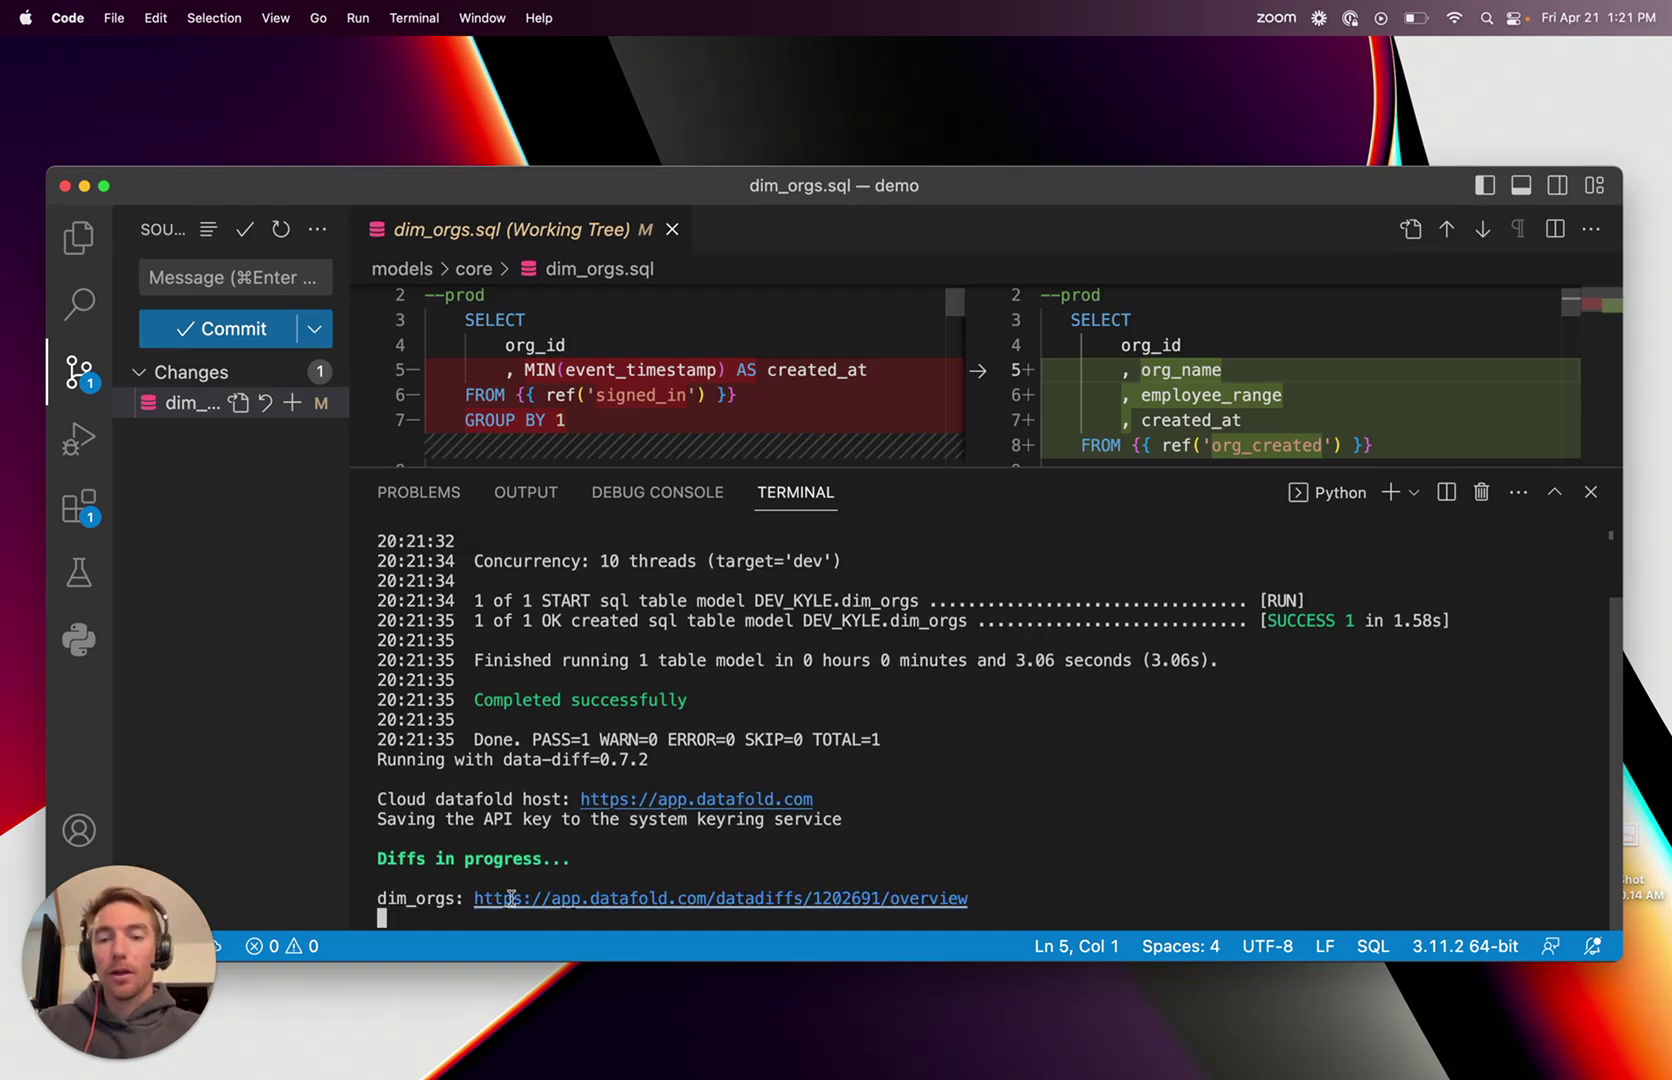
{"action": "left_click", "coordinate": [673, 902], "text": "super"}
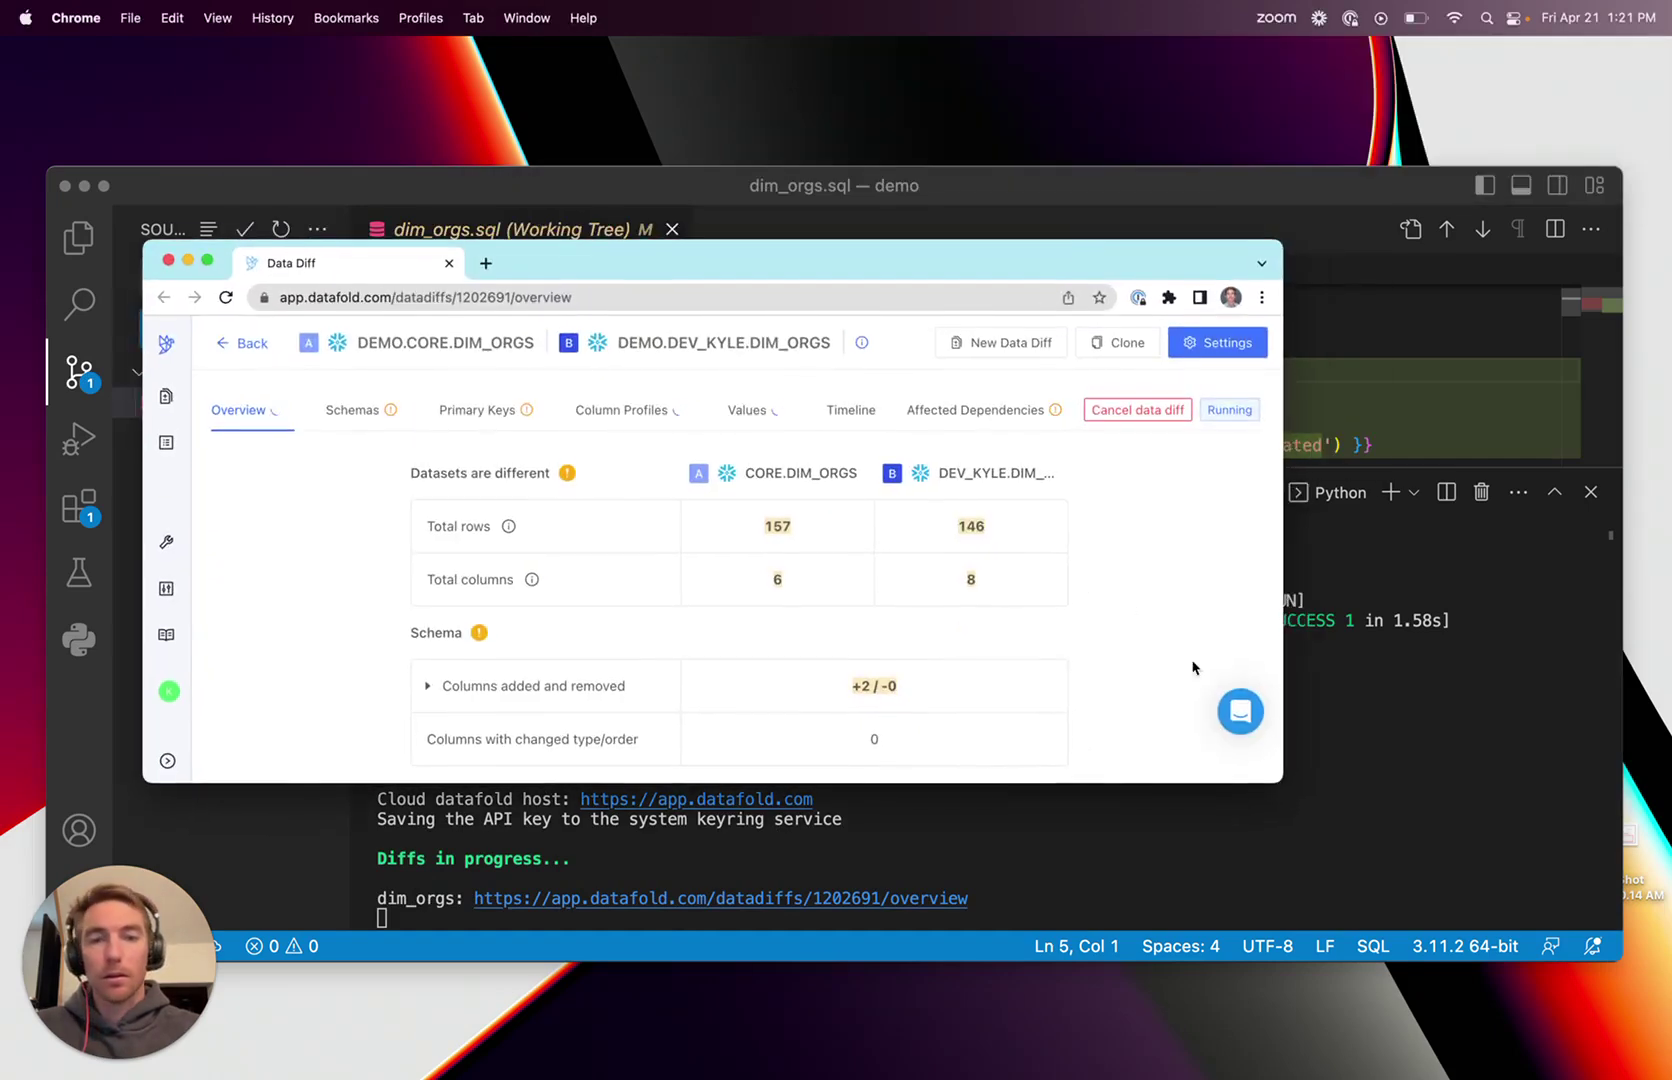
Step: Enlarge Chrome and expand the added columns (EMPLOYEE_RANGE, ORG_NAME) and CREATED_AT differing-values lists
{"action": "left_click_drag", "start_coordinate": [1278, 779], "coordinate": [1498, 923]}
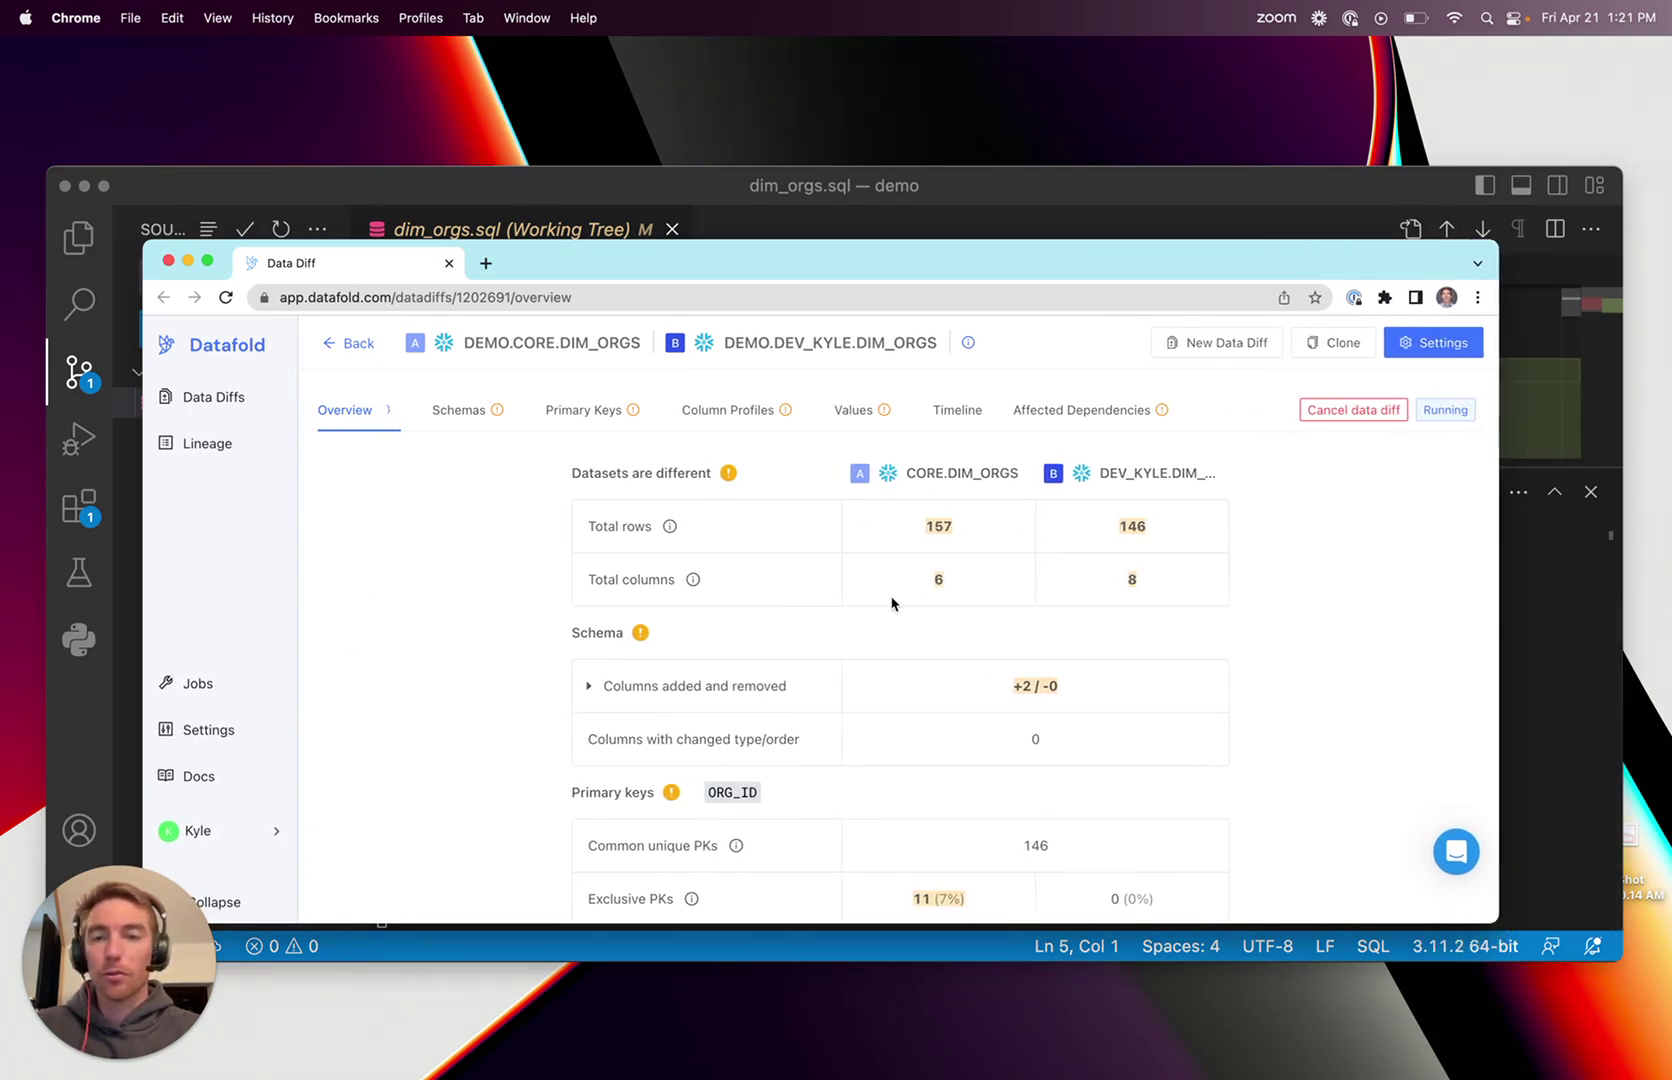
{"action": "scroll", "coordinate": [891, 605], "scroll_direction": "down", "scroll_amount": 2}
{"action": "left_click", "coordinate": [589, 605]}
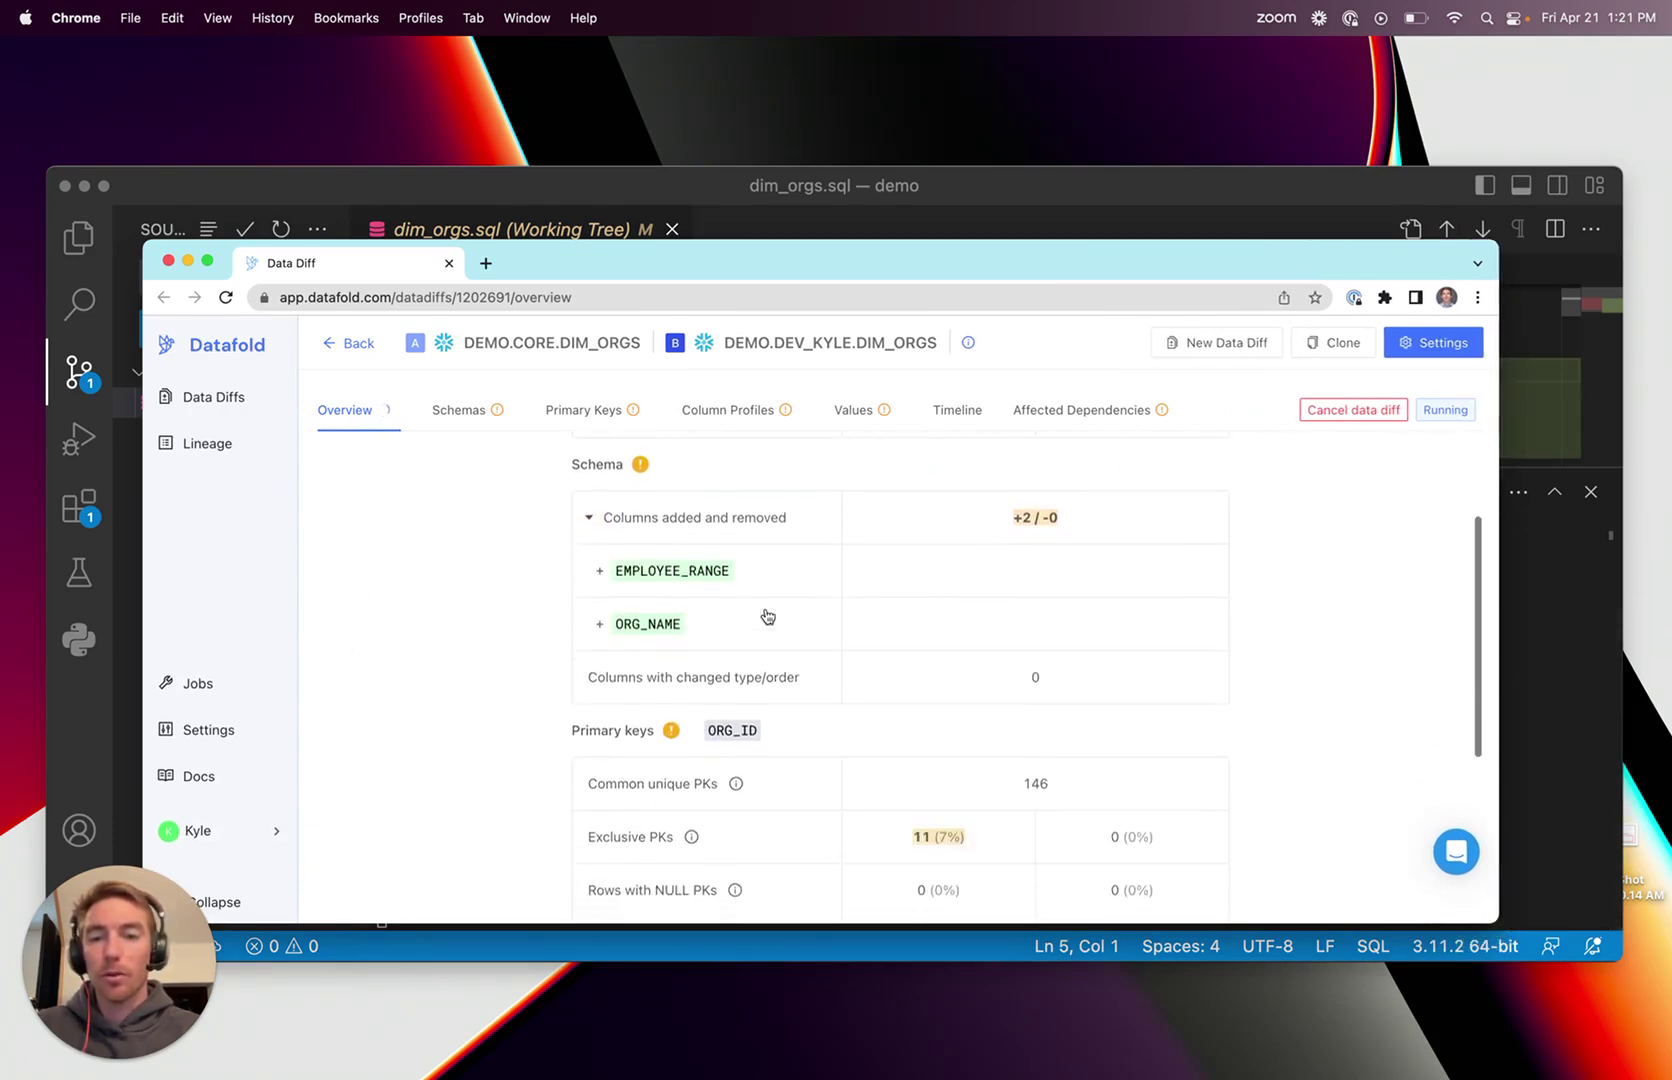
{"action": "scroll", "coordinate": [765, 616], "scroll_direction": "down", "scroll_amount": 2}
{"action": "scroll", "coordinate": [754, 796], "scroll_direction": "down", "scroll_amount": 1}
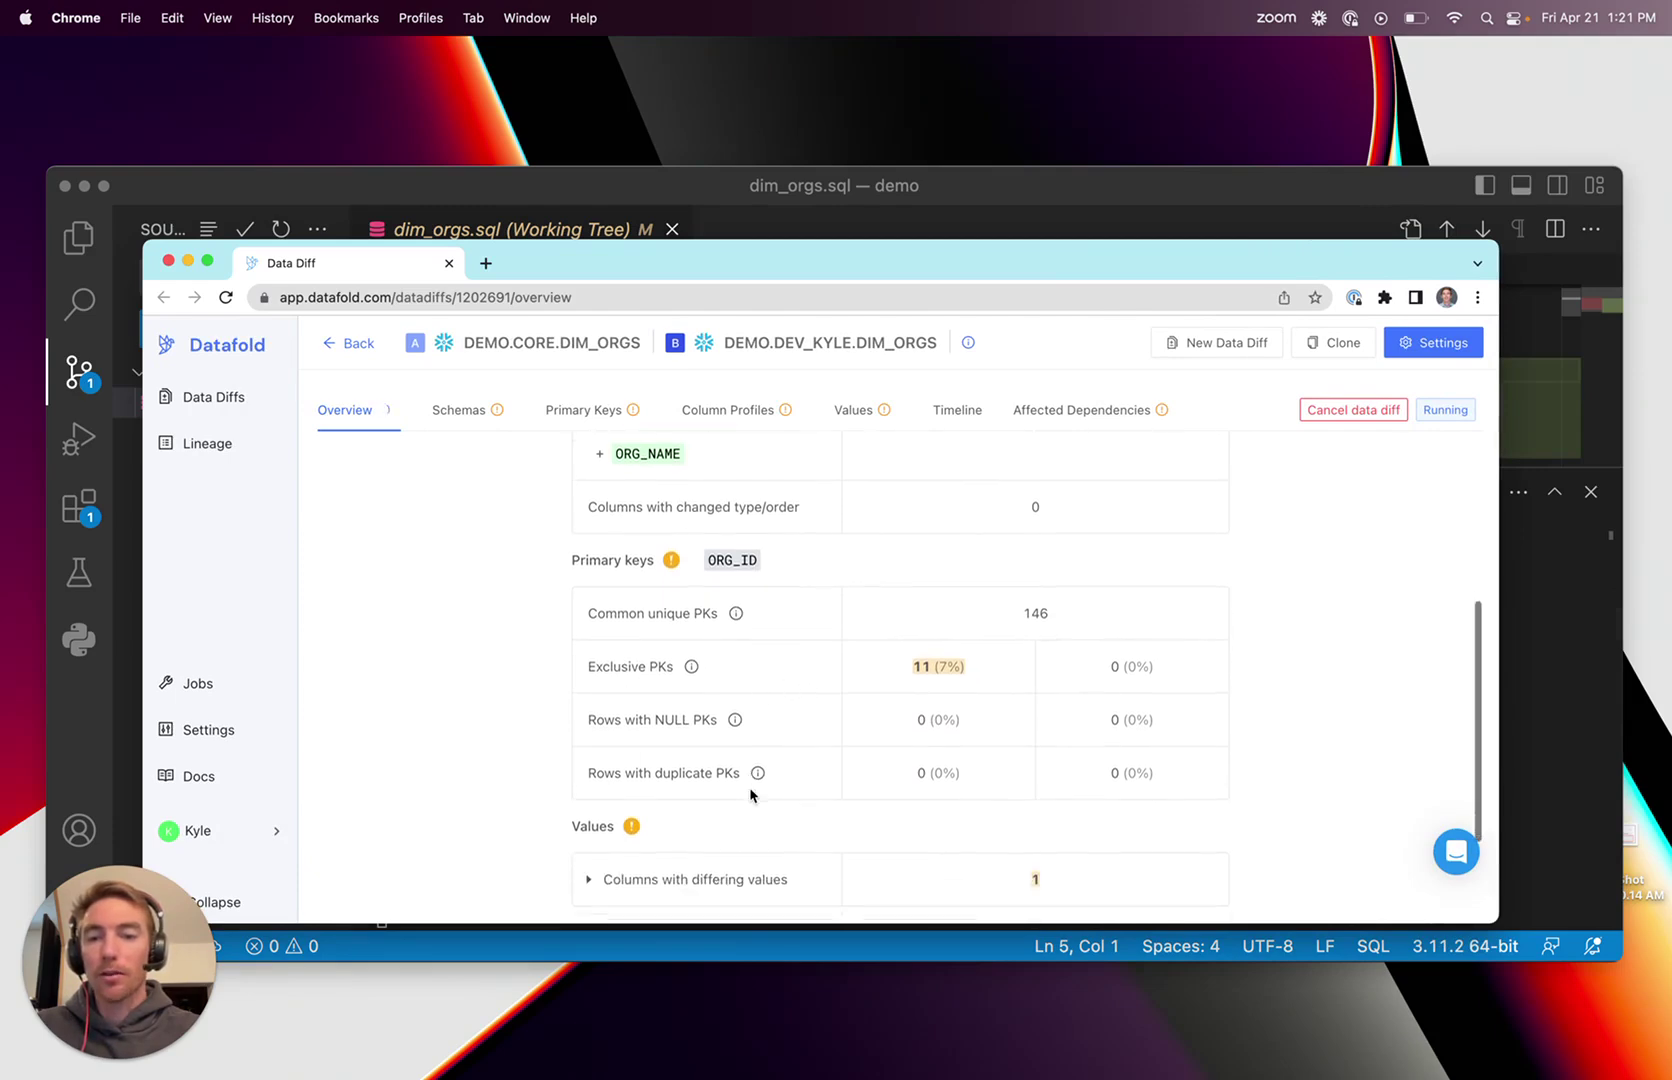
{"action": "left_click", "coordinate": [592, 885]}
{"action": "scroll", "coordinate": [852, 811], "scroll_direction": "down", "scroll_amount": 1}
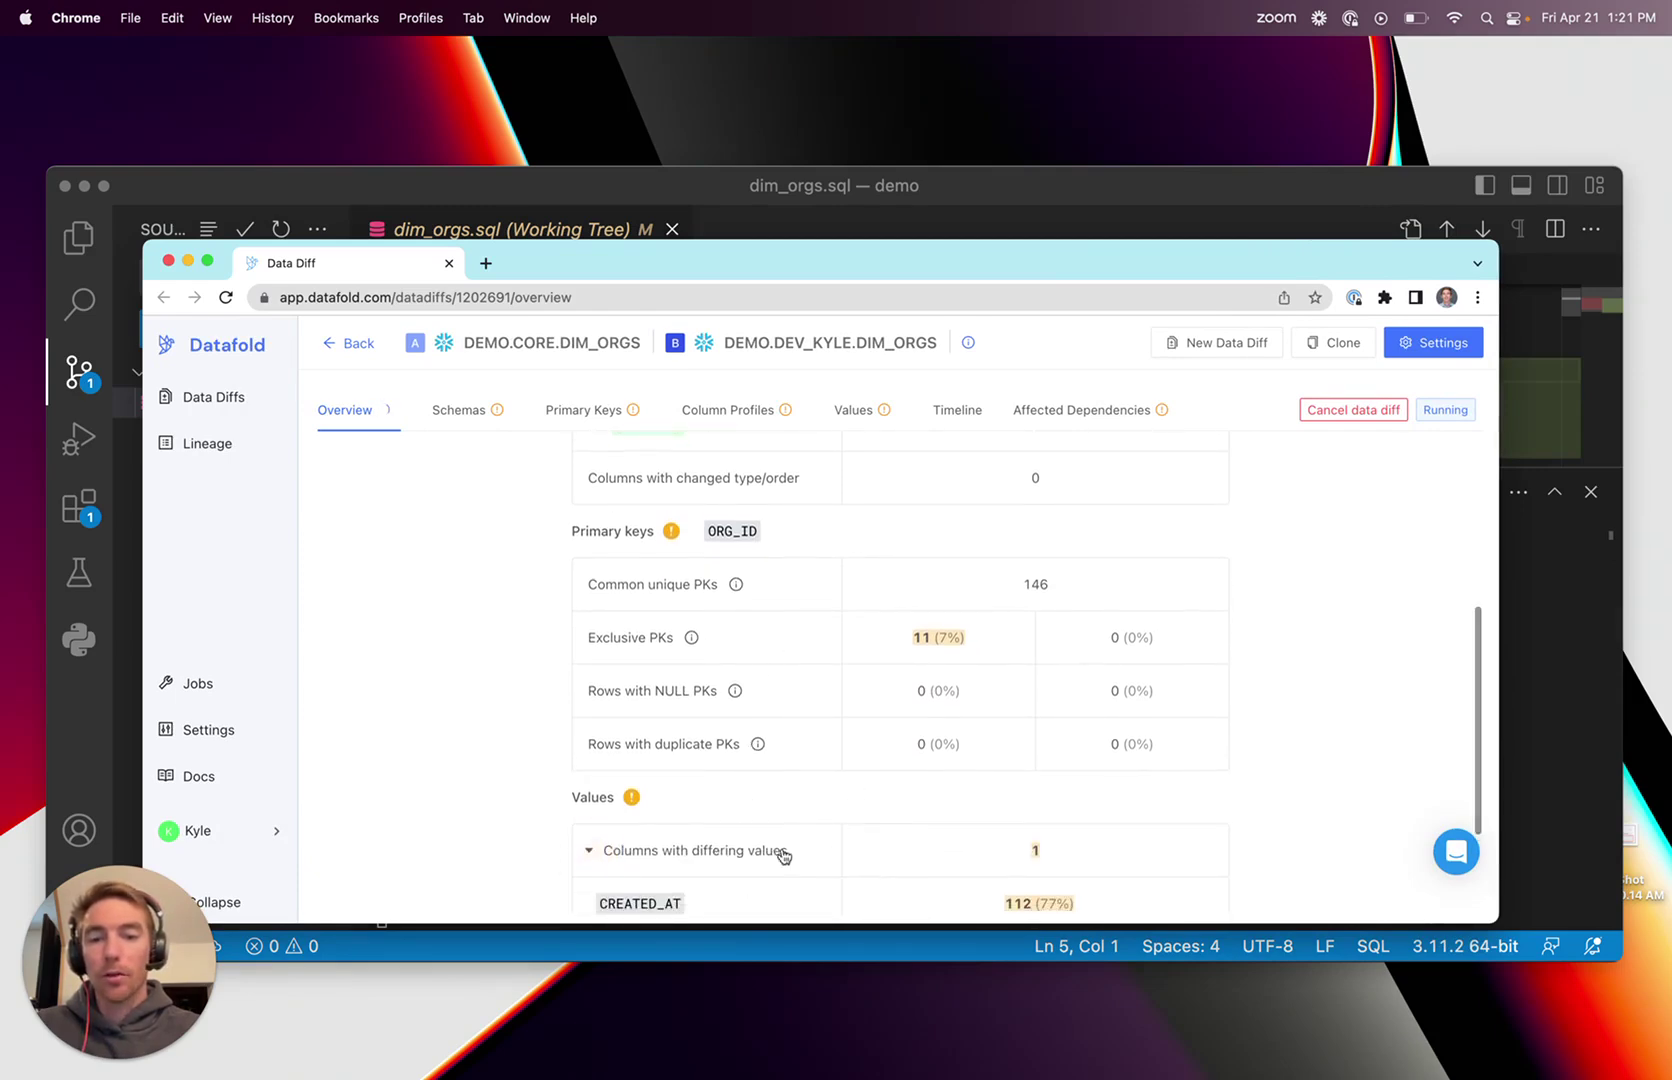
Step: Check the side-by-side schema comparison, then list the 11 org rows exclusive to production
{"action": "left_click", "coordinate": [470, 409]}
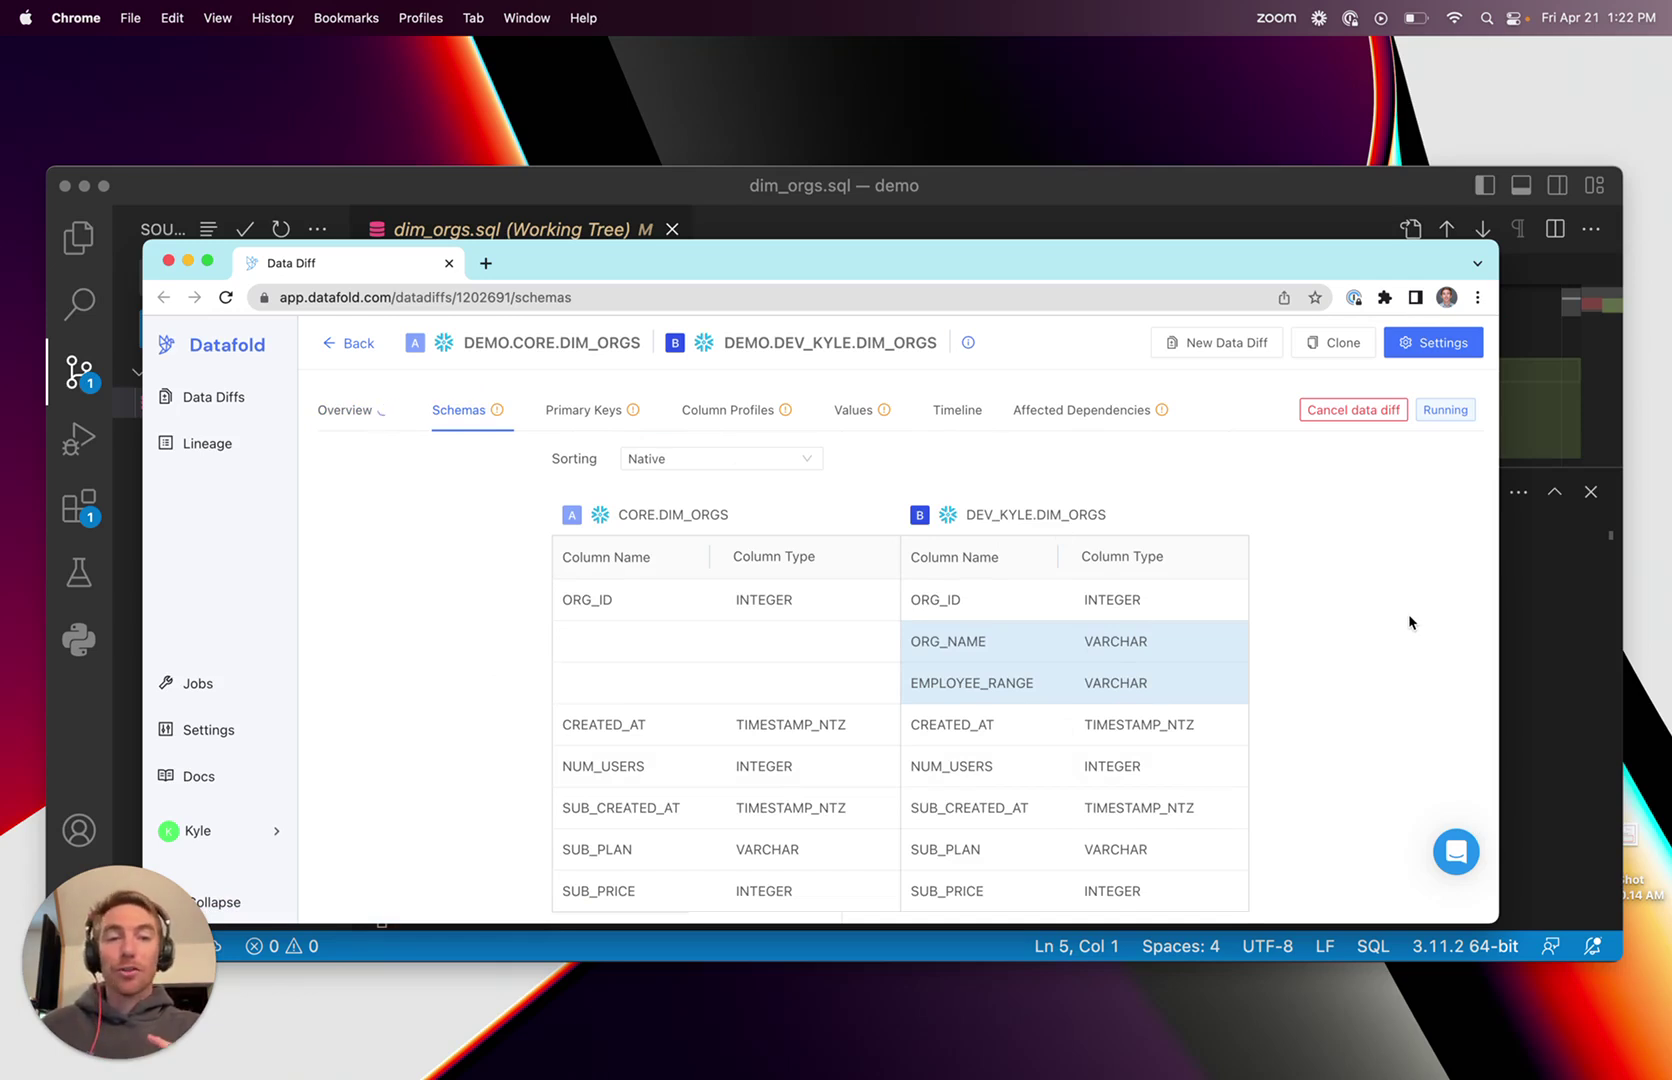
{"action": "left_click", "coordinate": [575, 411]}
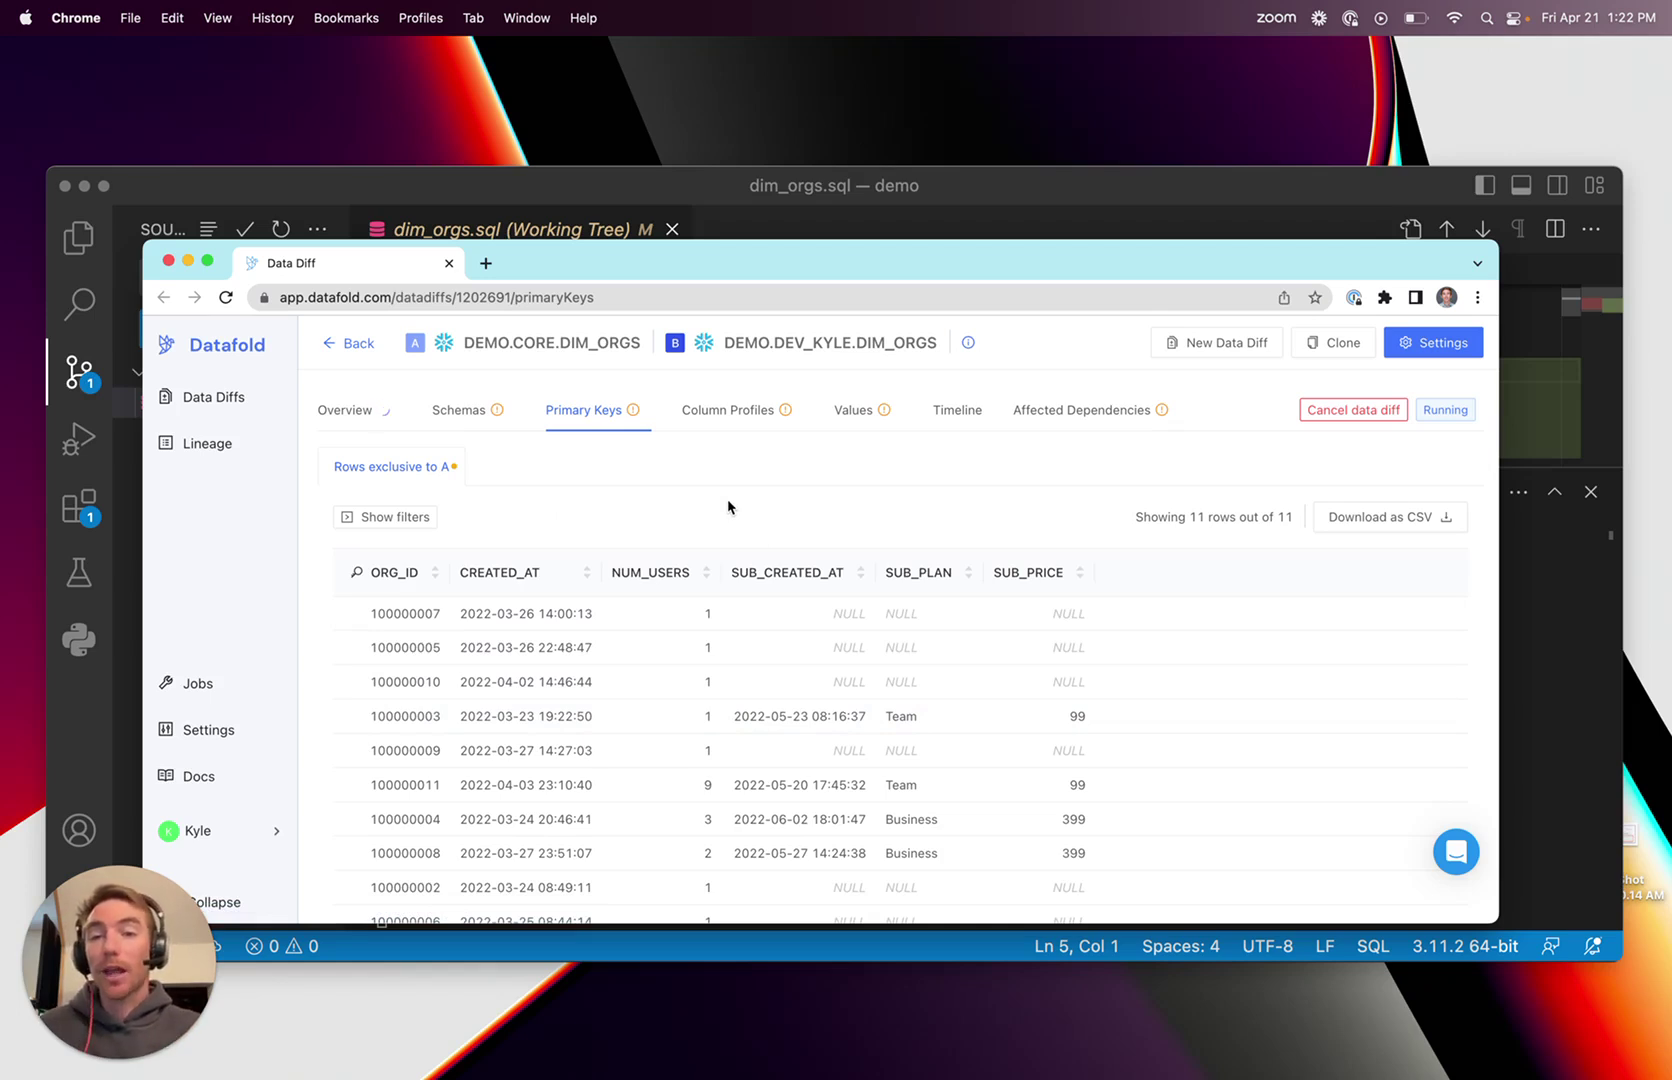
{"action": "scroll", "coordinate": [728, 506], "scroll_direction": "down", "scroll_amount": 2}
{"action": "scroll", "coordinate": [640, 713], "scroll_direction": "up", "scroll_amount": 2}
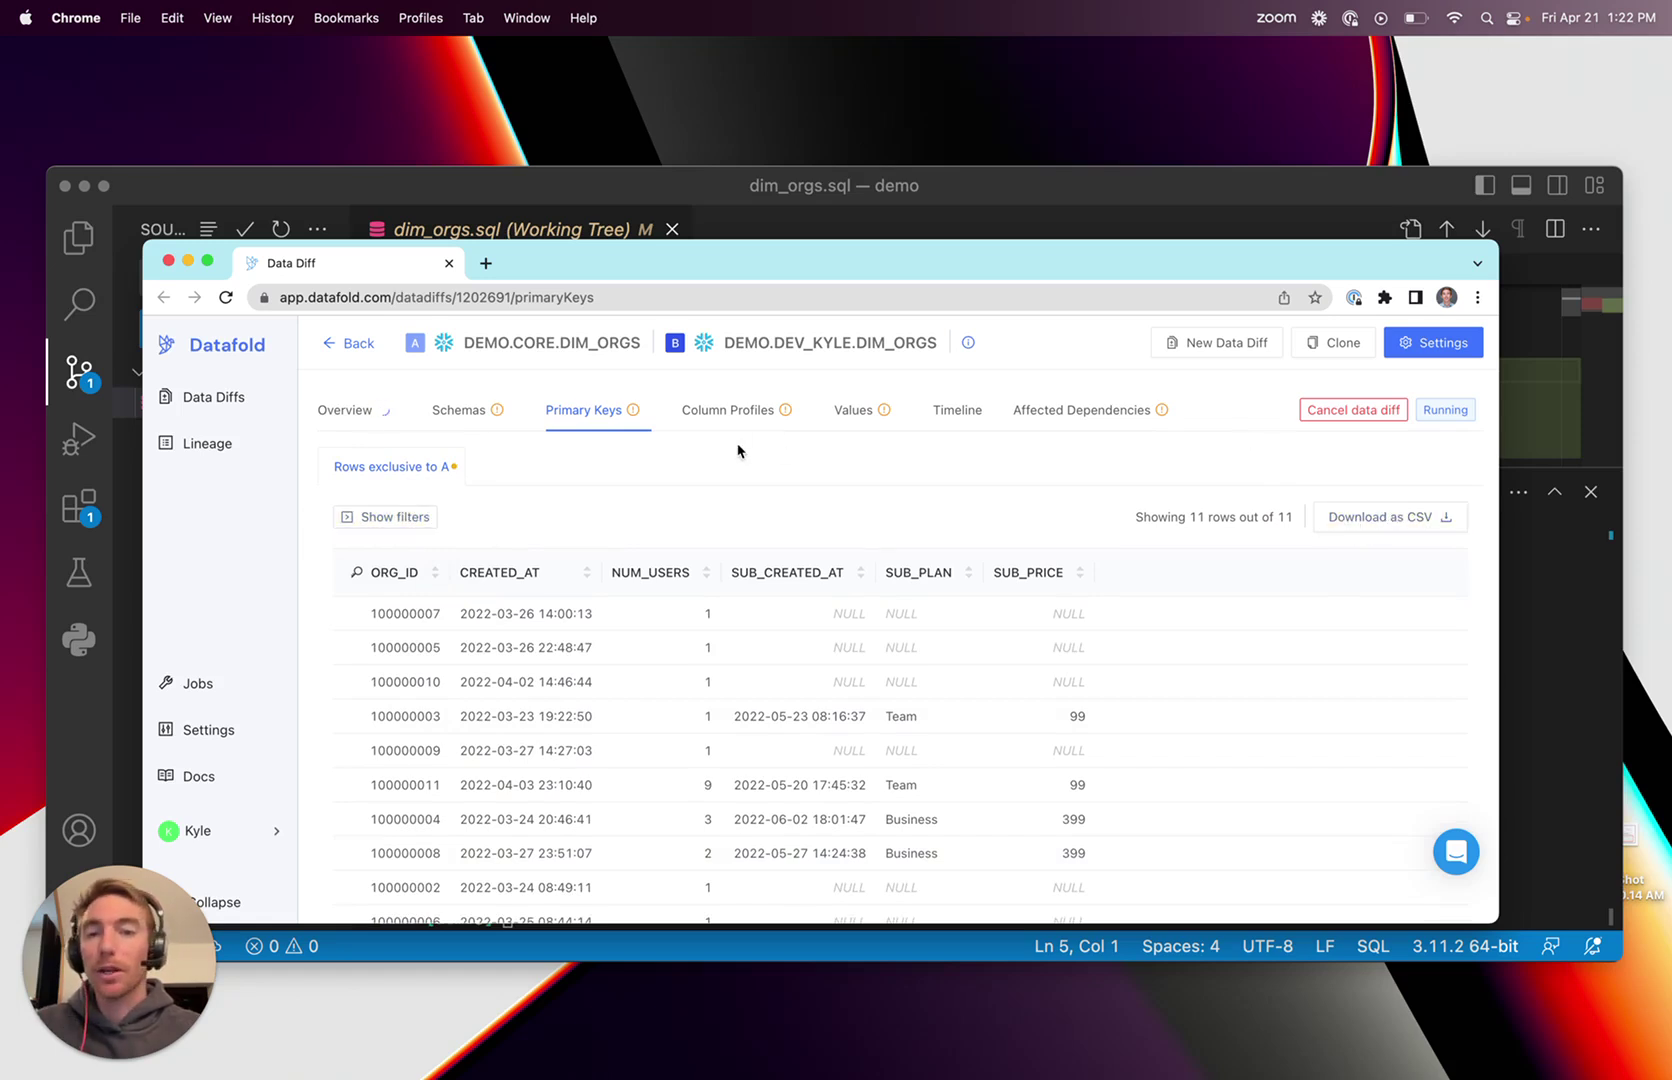
Step: Show the value-by-value comparison and widen CREATED_AT to reveal full production and dev timestamps
{"action": "left_click", "coordinate": [887, 412]}
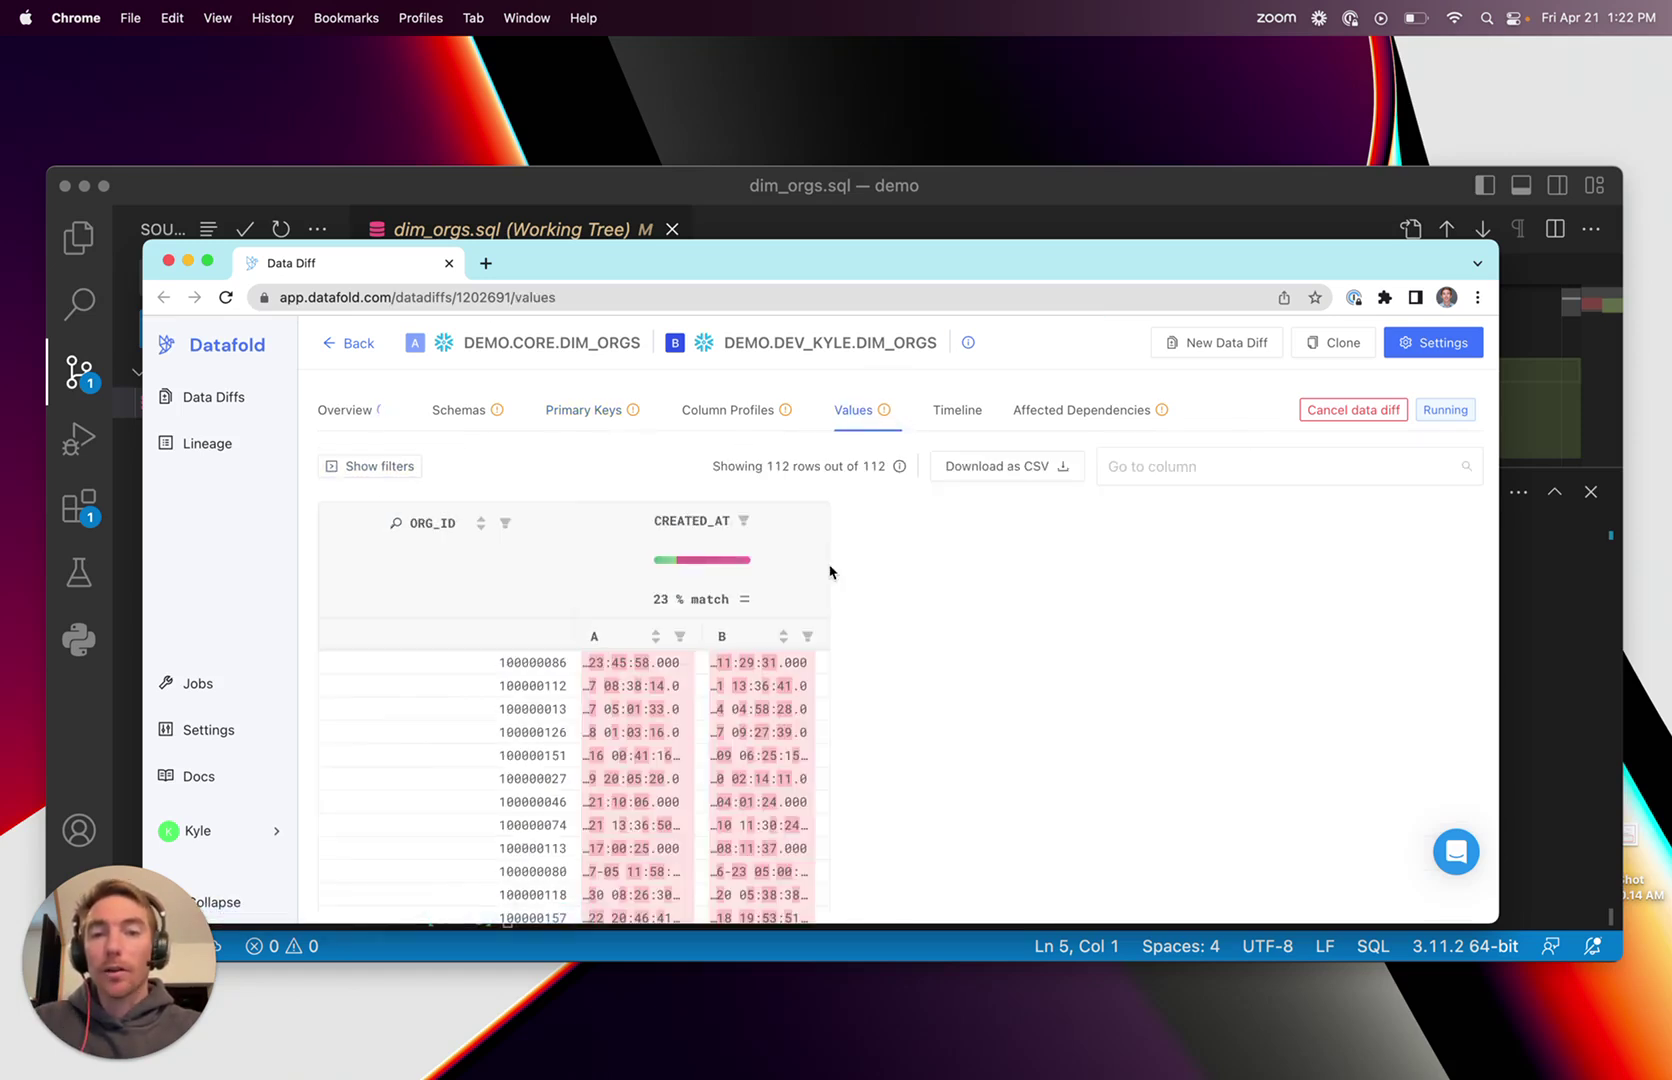
{"action": "left_click_drag", "start_coordinate": [826, 573], "coordinate": [1250, 564]}
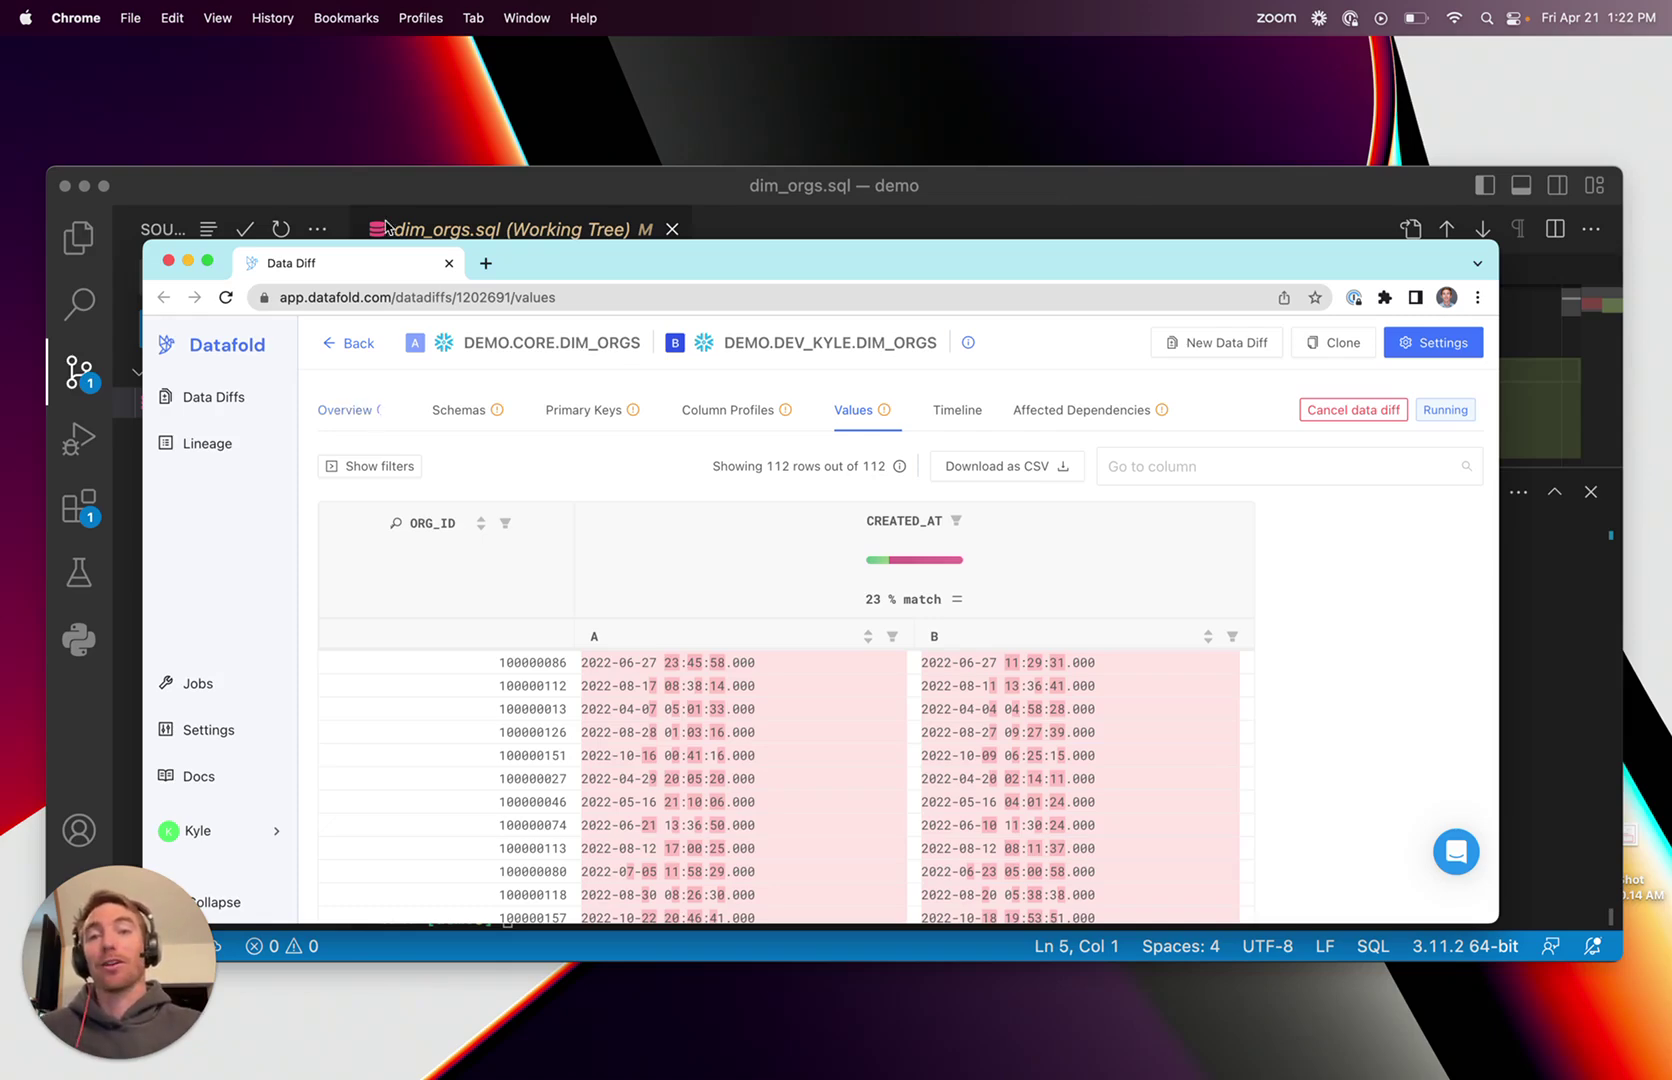
Step: Bring VS Code back to the front and clear the terminal output
{"action": "left_click", "coordinate": [474, 187]}
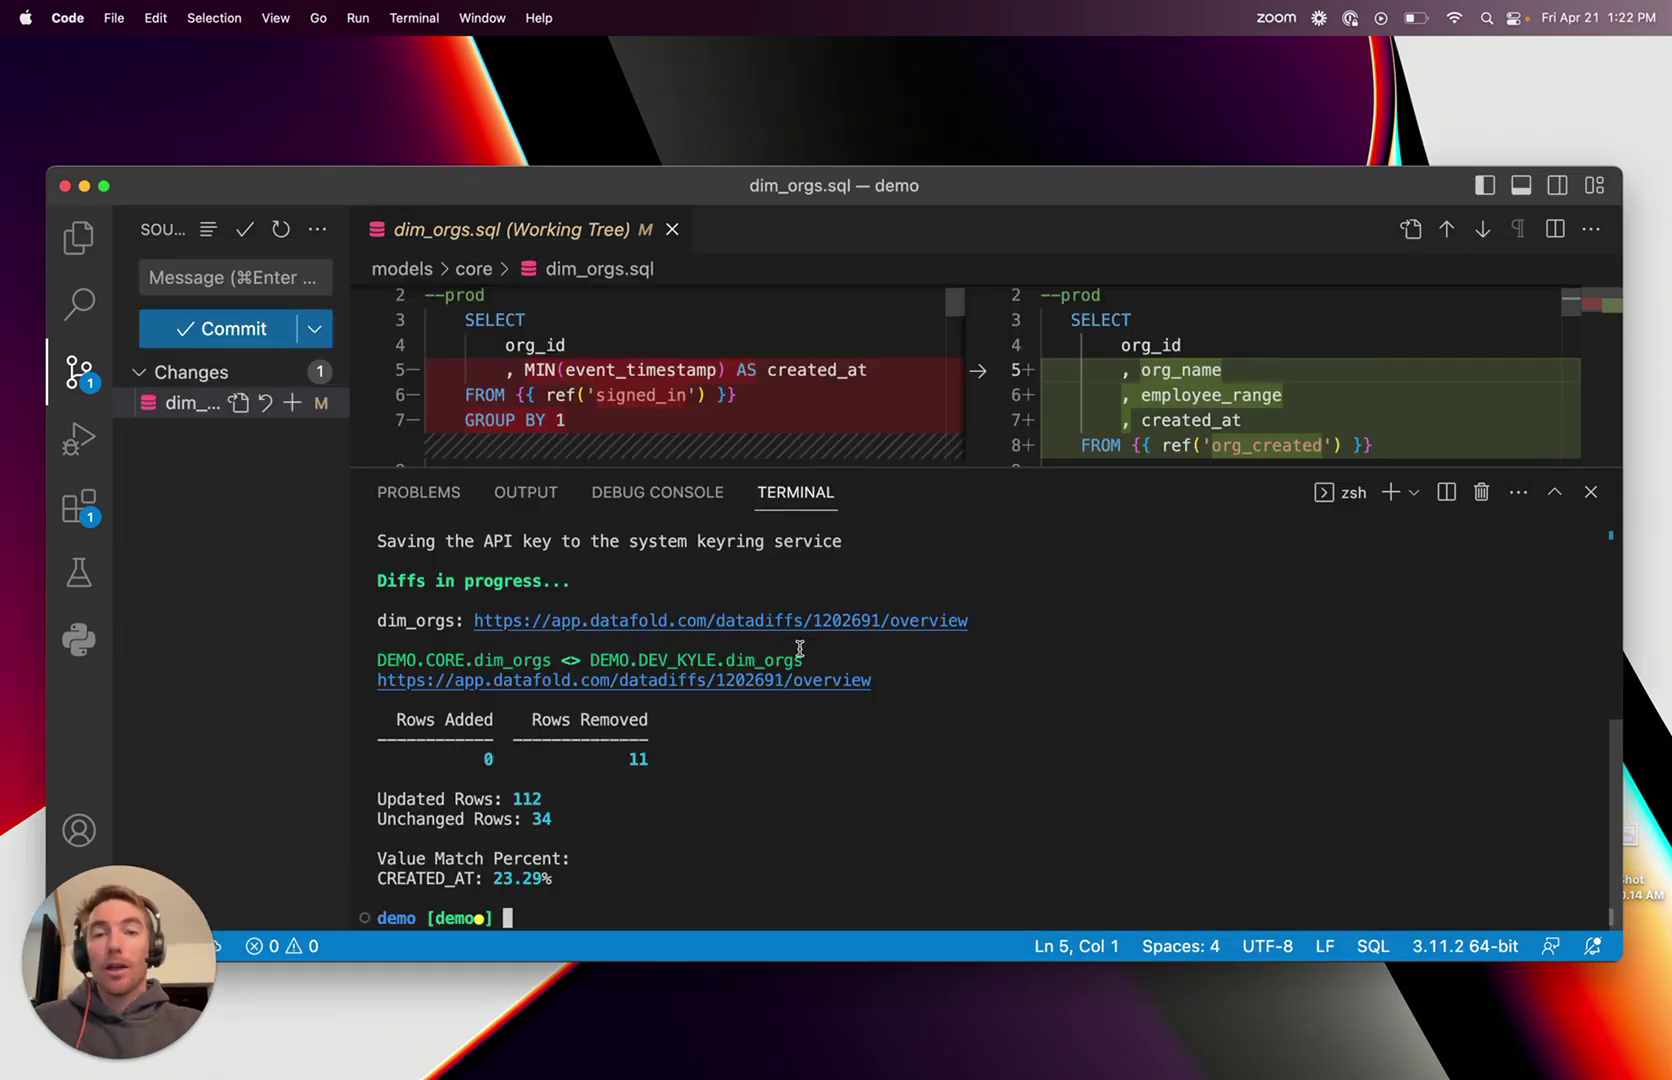
{"action": "left_click", "coordinate": [961, 730]}
{"action": "key", "text": "super+k"}
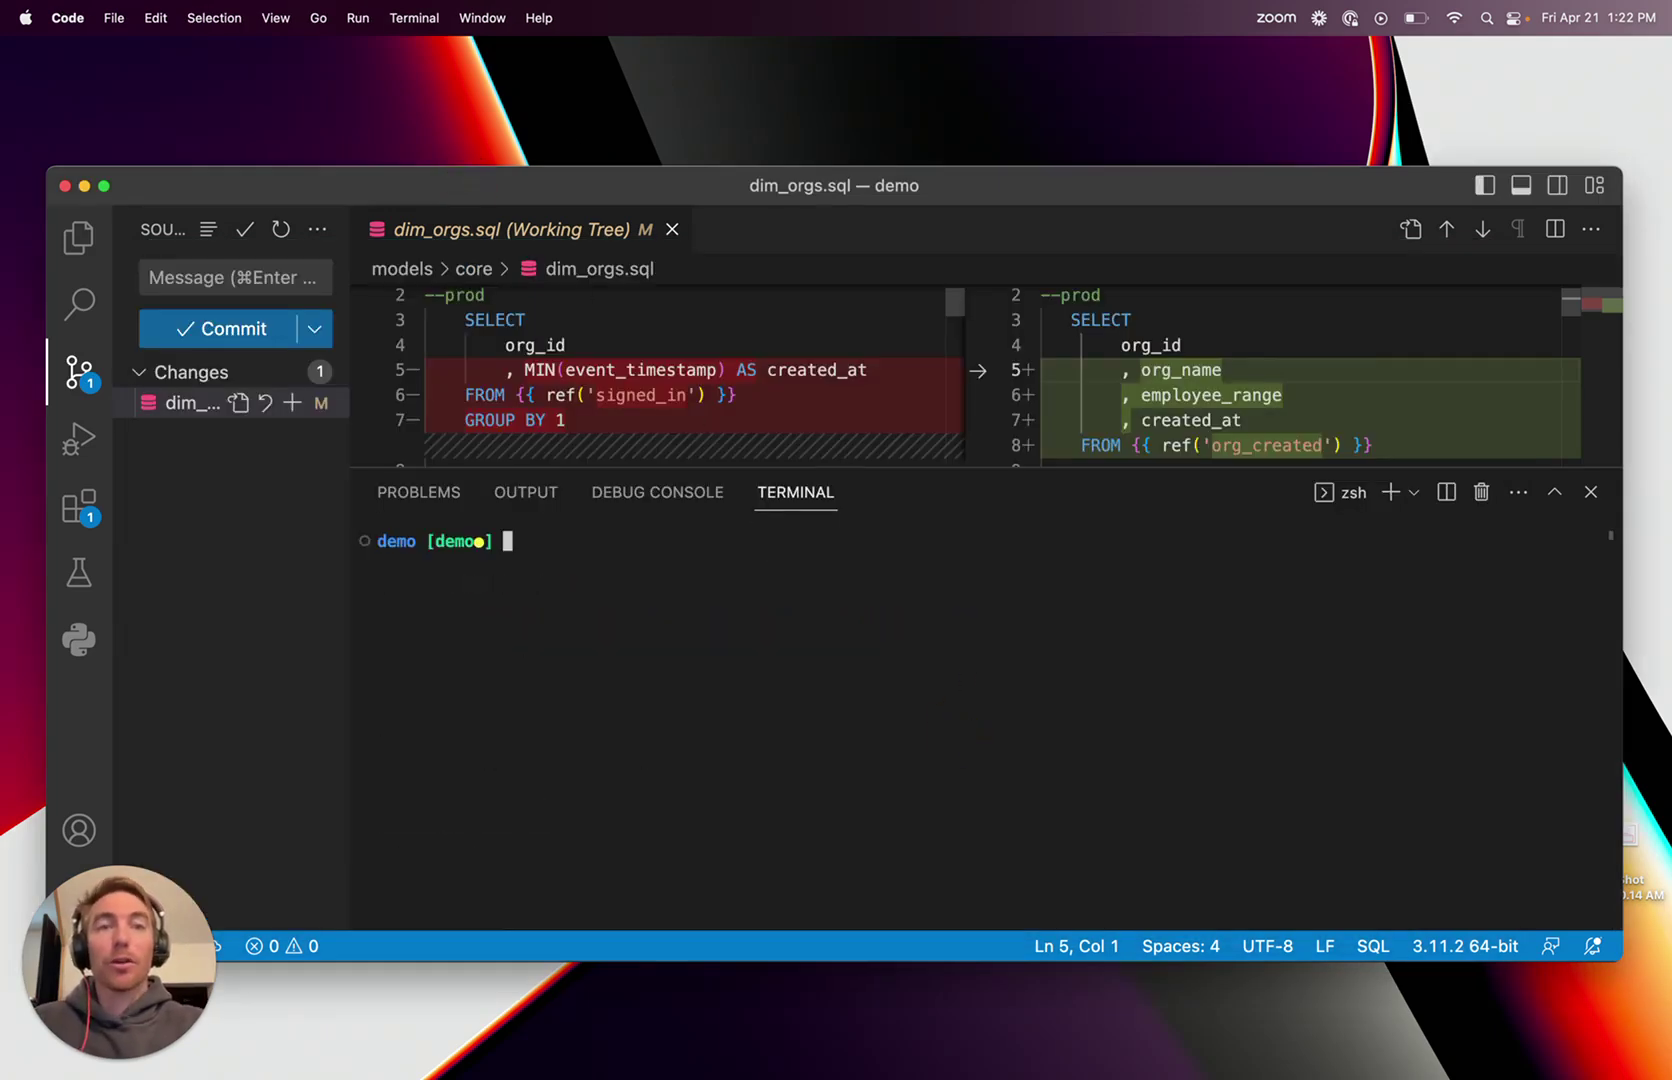
Step: Run 'dbt run -s dim_orgs+ && data-diff --dbt' and review the downstream diff results
{"action": "left_click", "coordinate": [904, 184]}
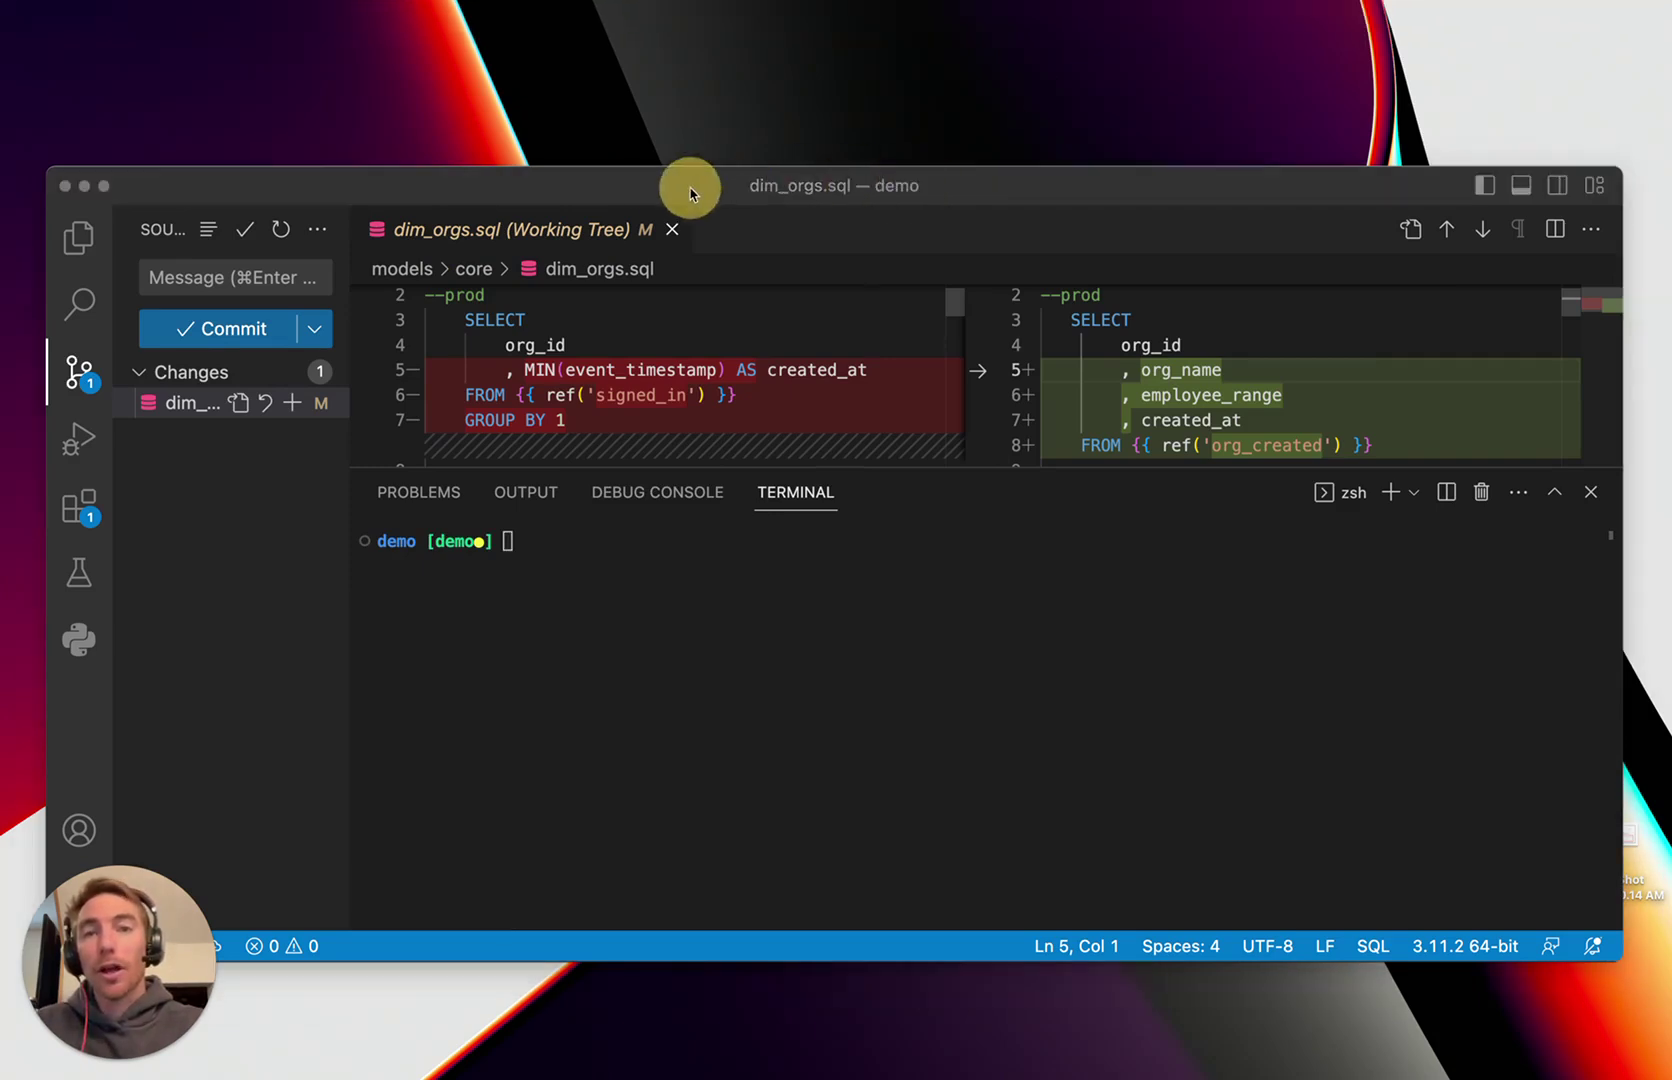
{"action": "left_click", "coordinate": [681, 567]}
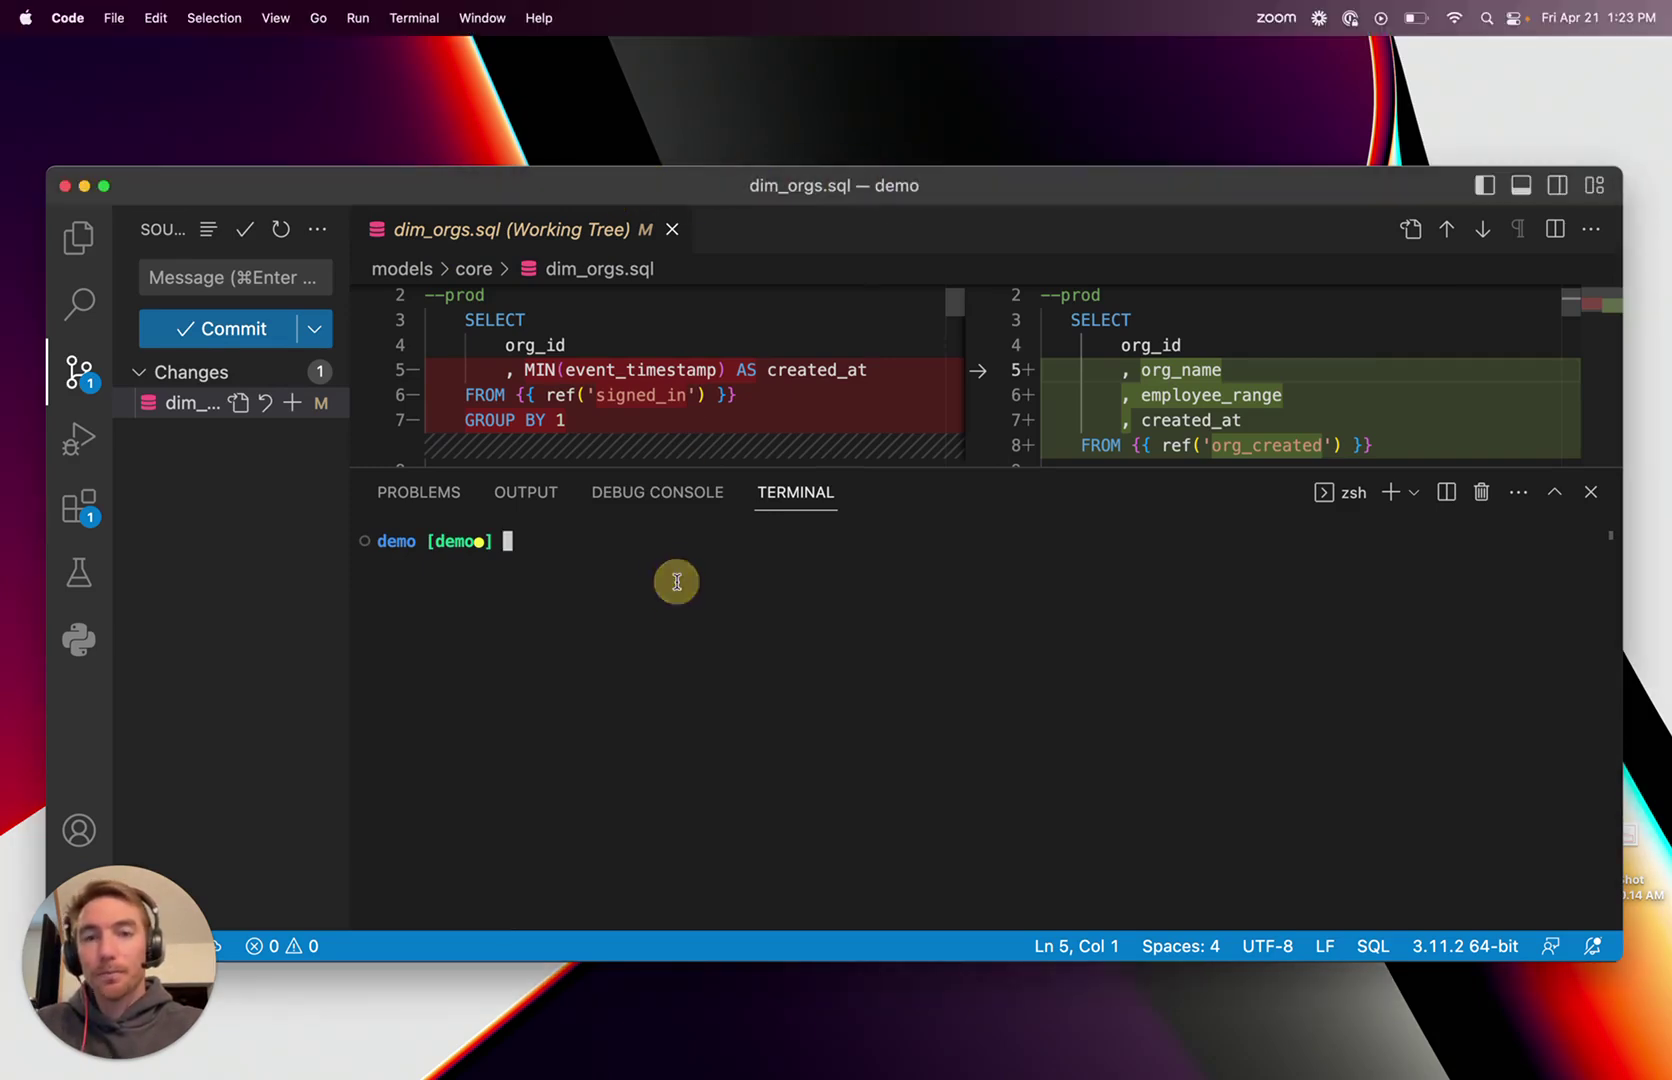
{"action": "type", "text": "dbt run -s dim_orgs+ && data-diff --dbt"}
{"action": "key", "text": "Return"}
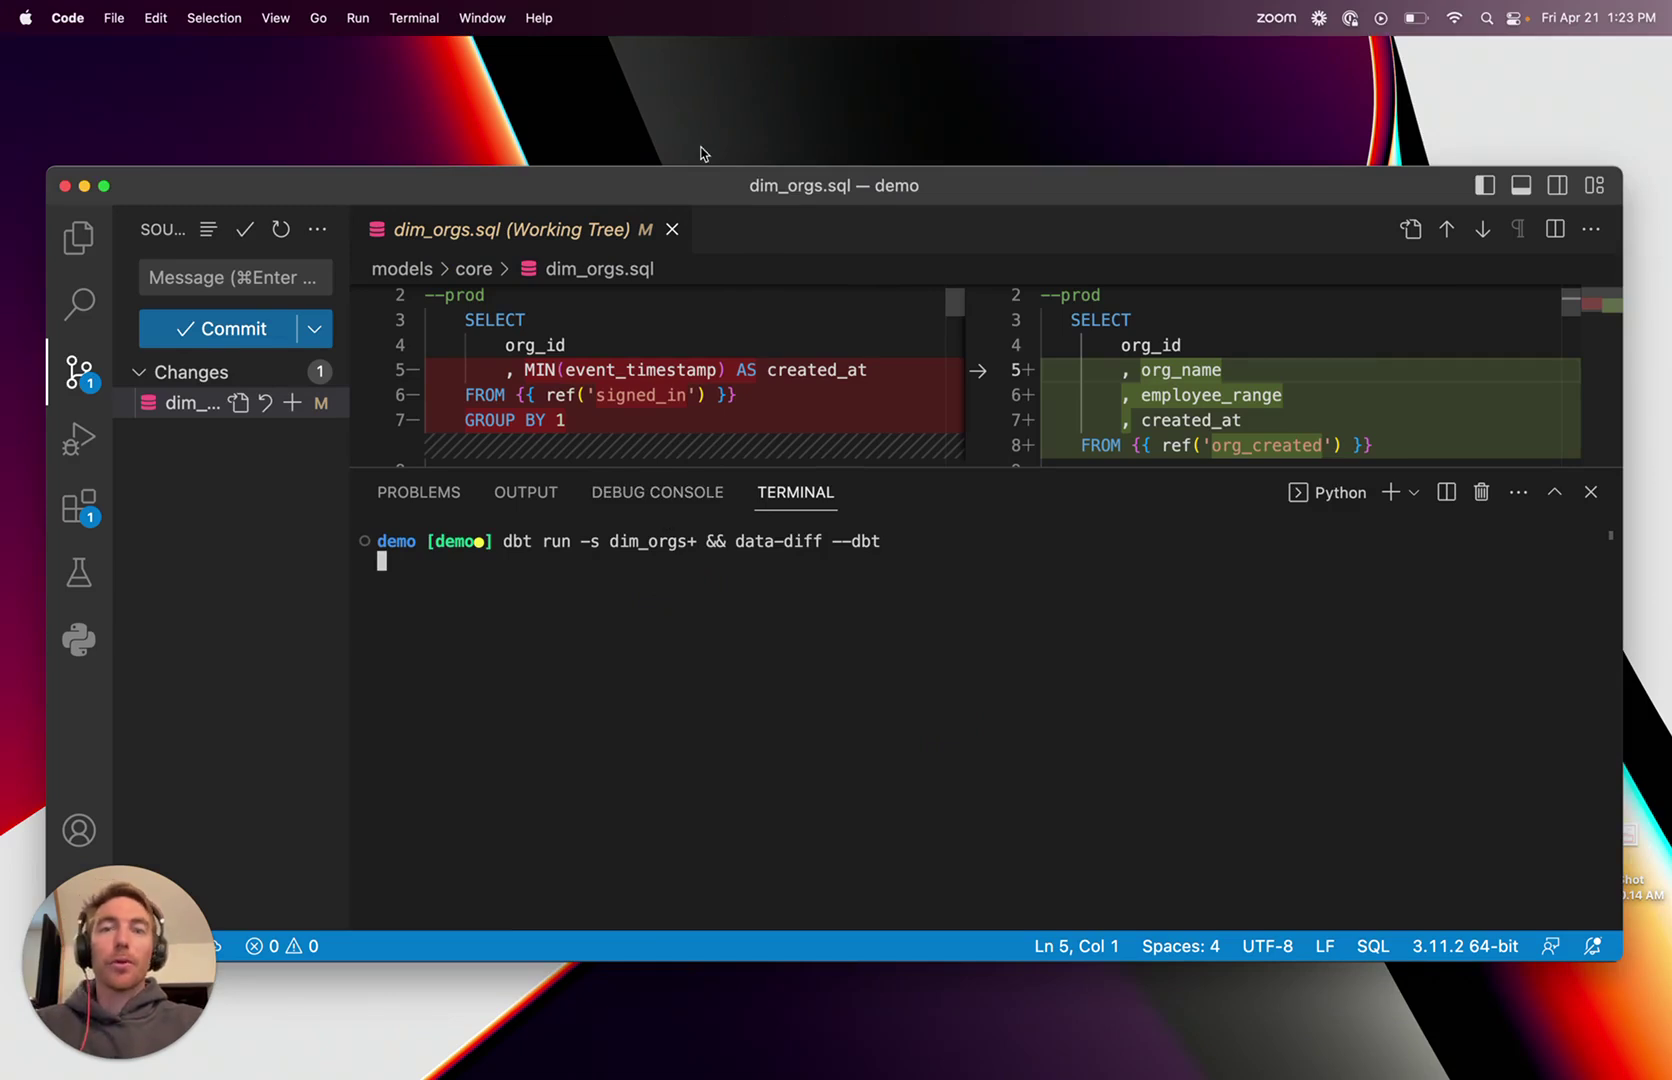
{"action": "double_click", "coordinate": [660, 541]}
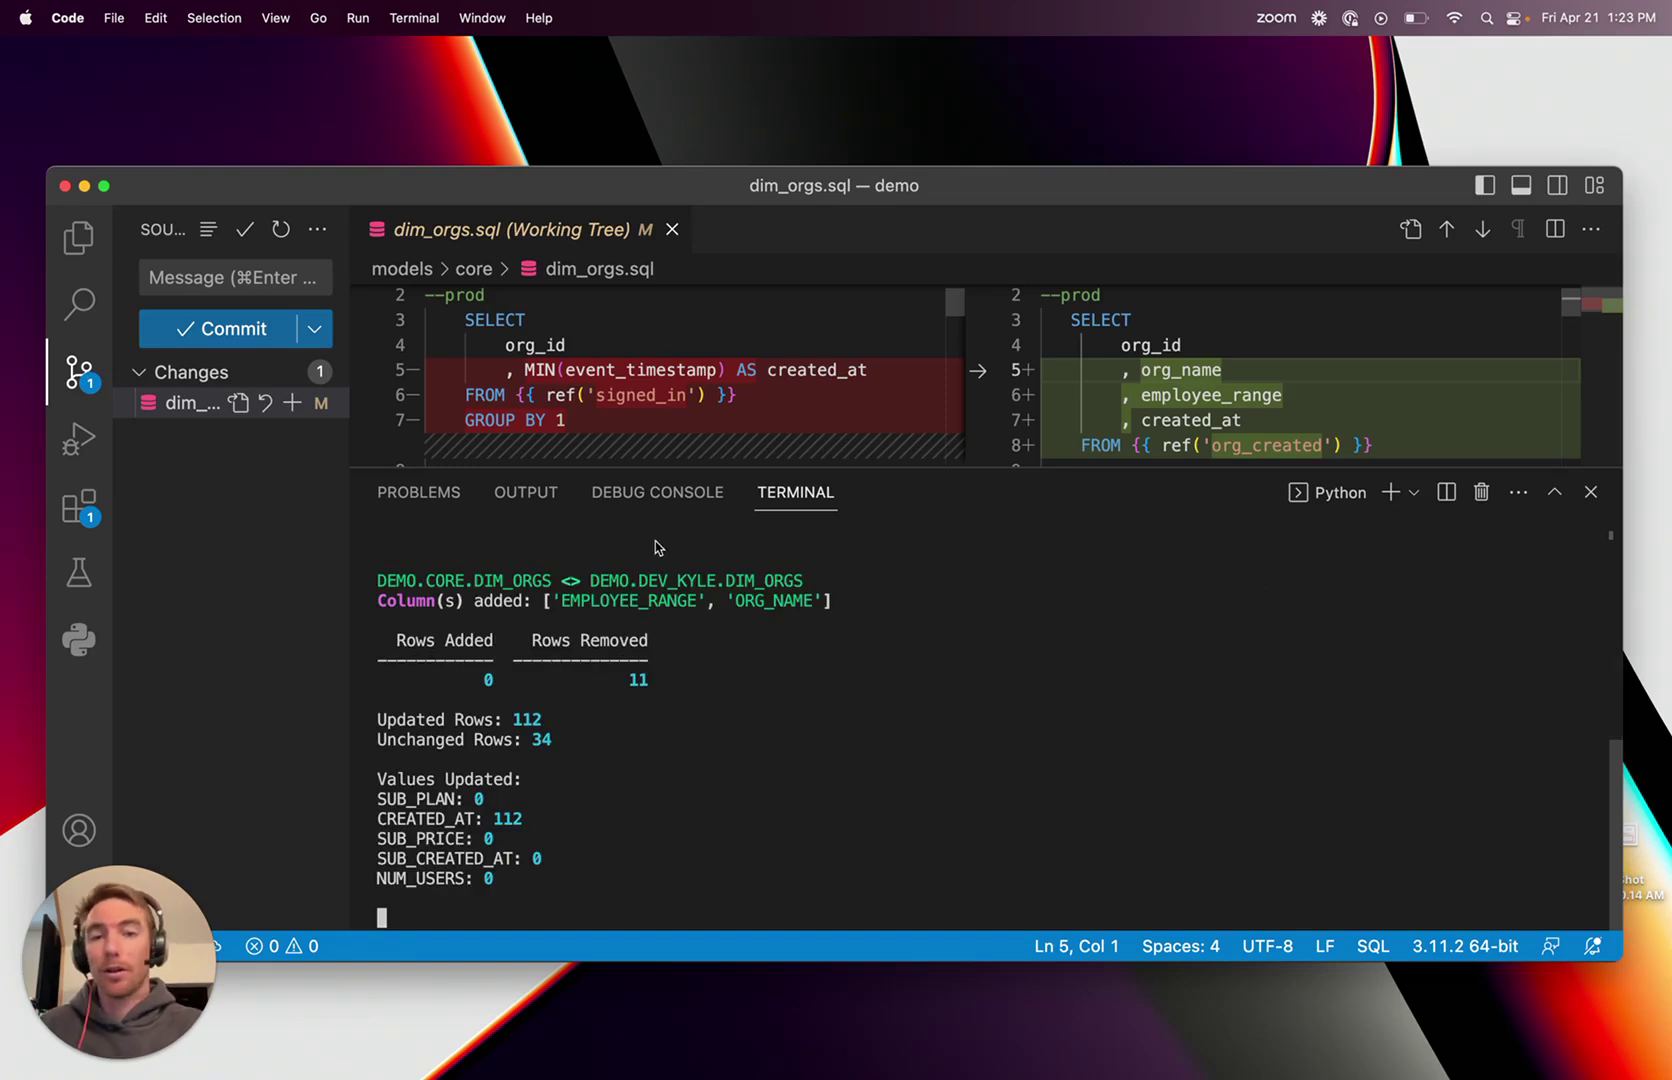
{"action": "double_click", "coordinate": [653, 582]}
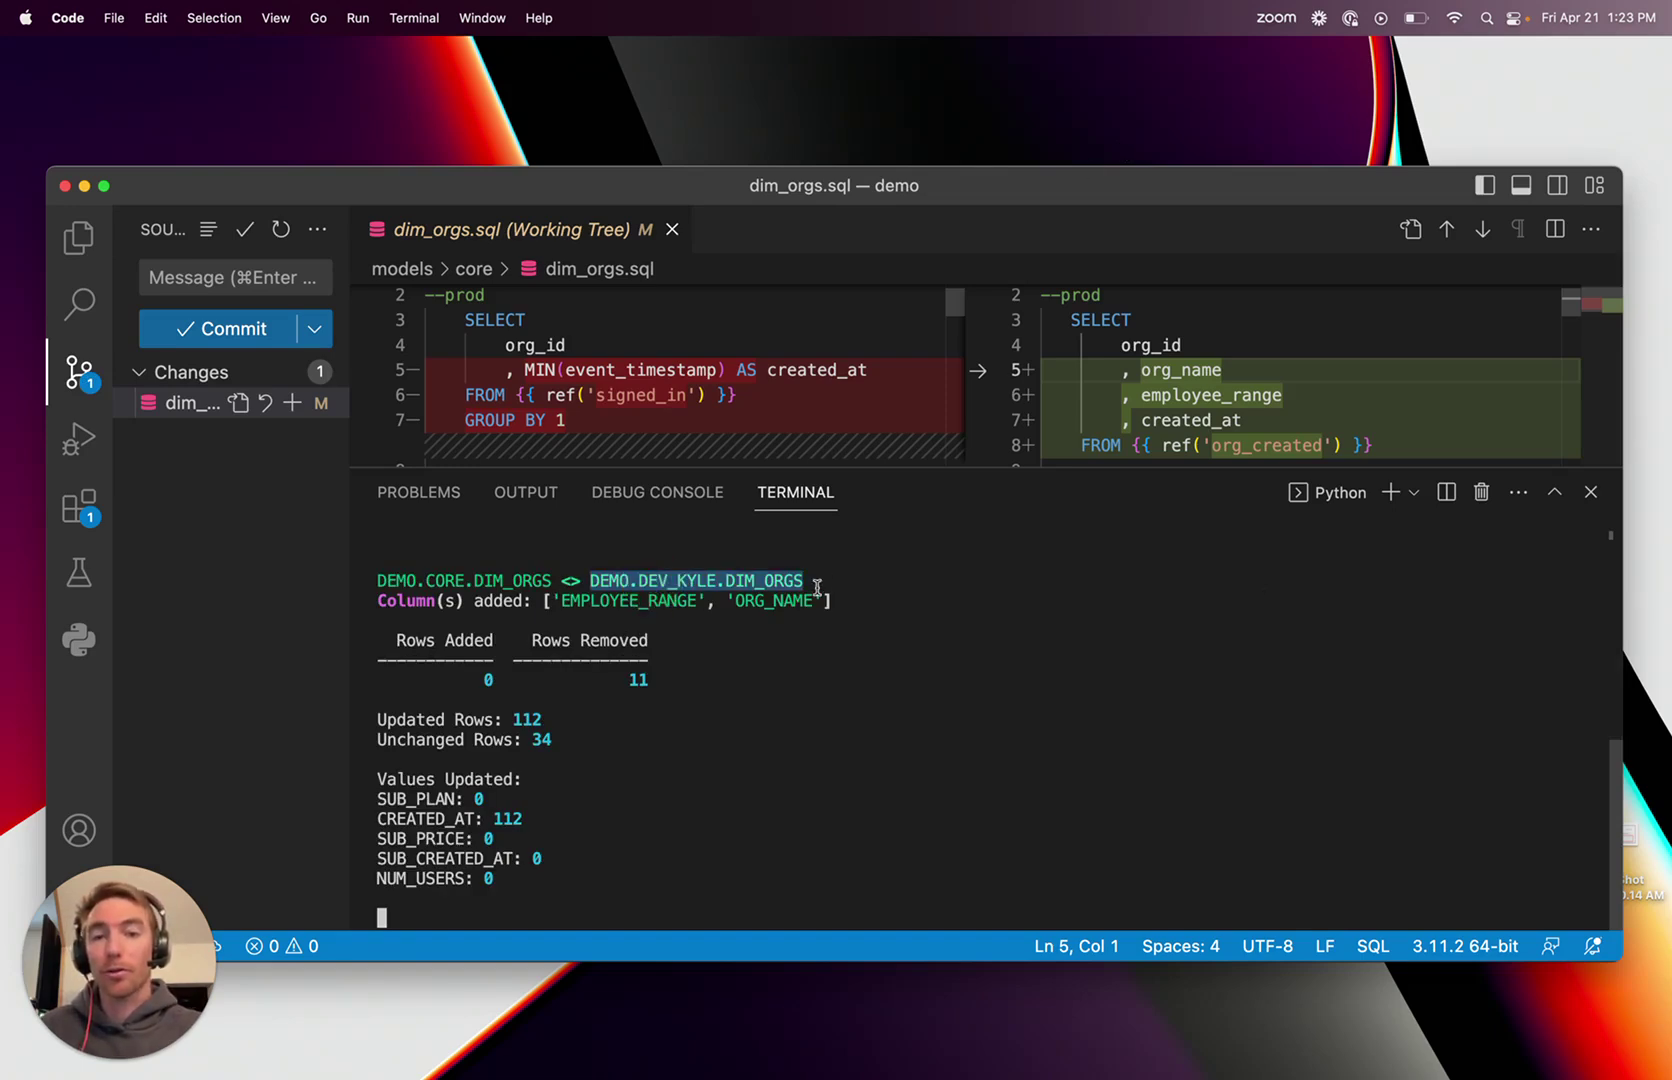